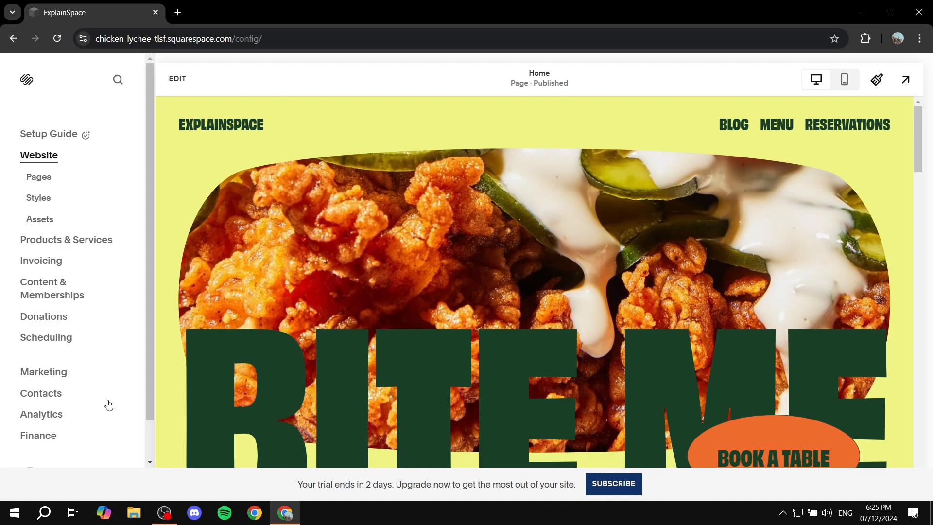
scroll(494, 332, "down", 10)
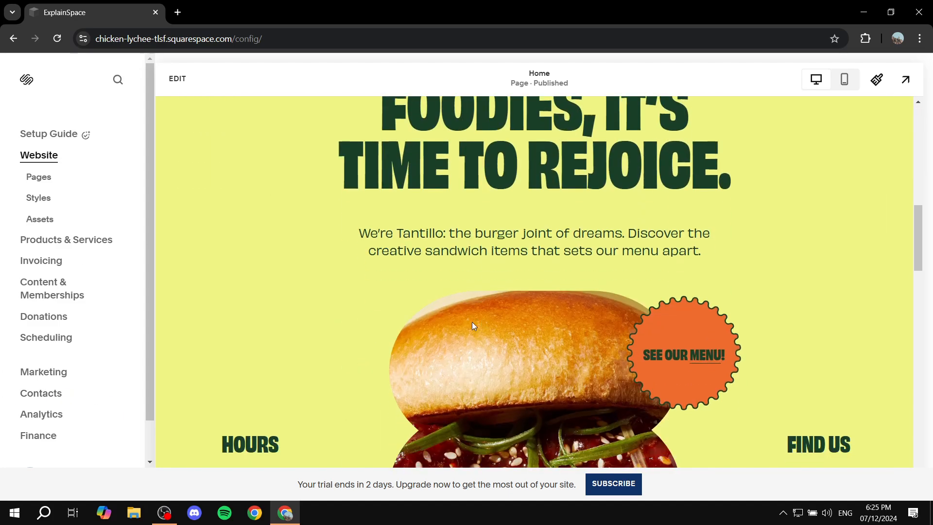
scroll(597, 291, "up", 8)
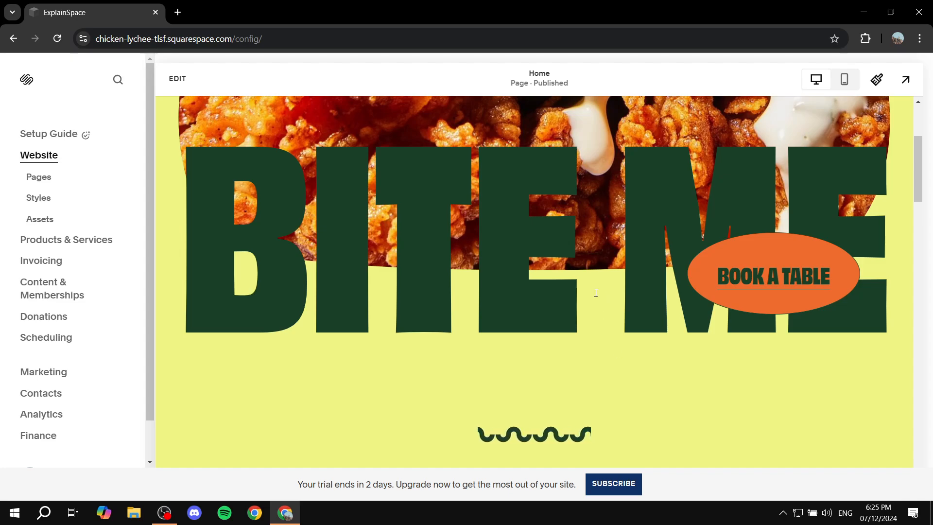
scroll(41, 334, "down", 2)
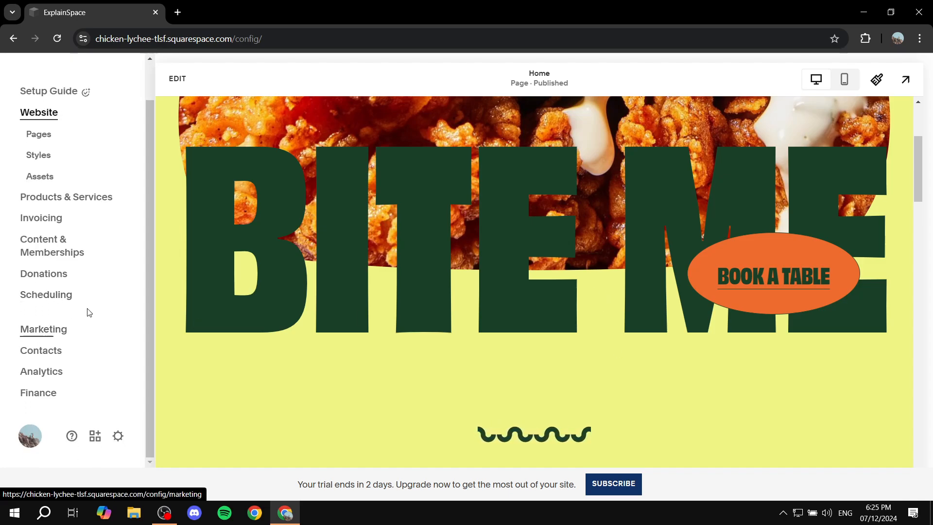
scroll(125, 303, "up", 2)
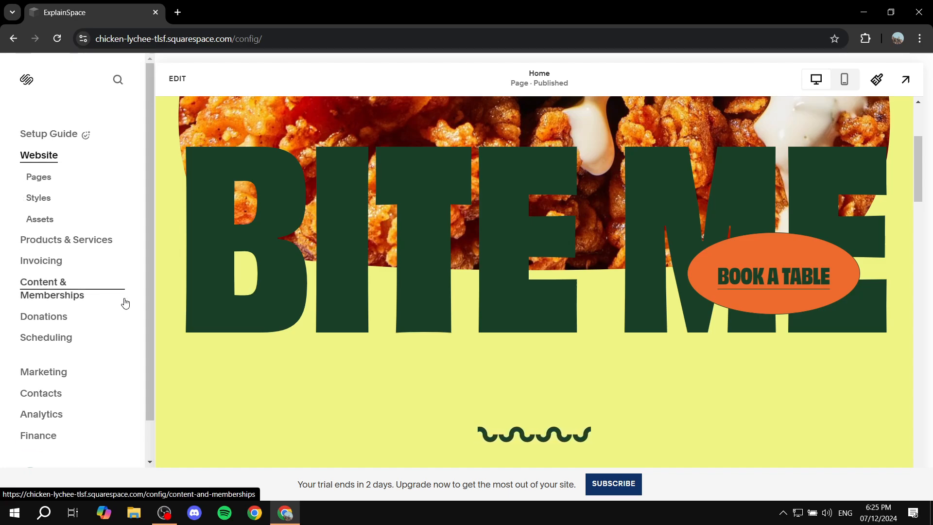
scroll(78, 323, "down", 2)
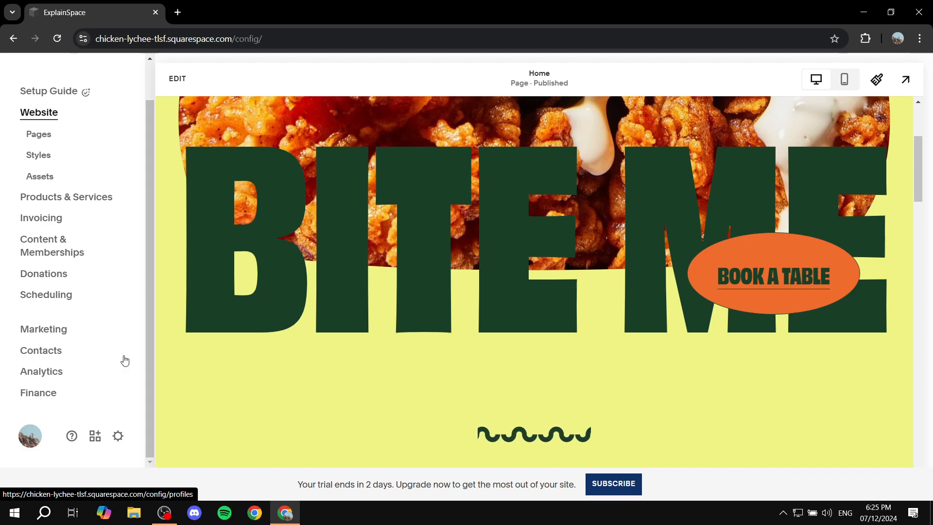
scroll(125, 360, "up", 2)
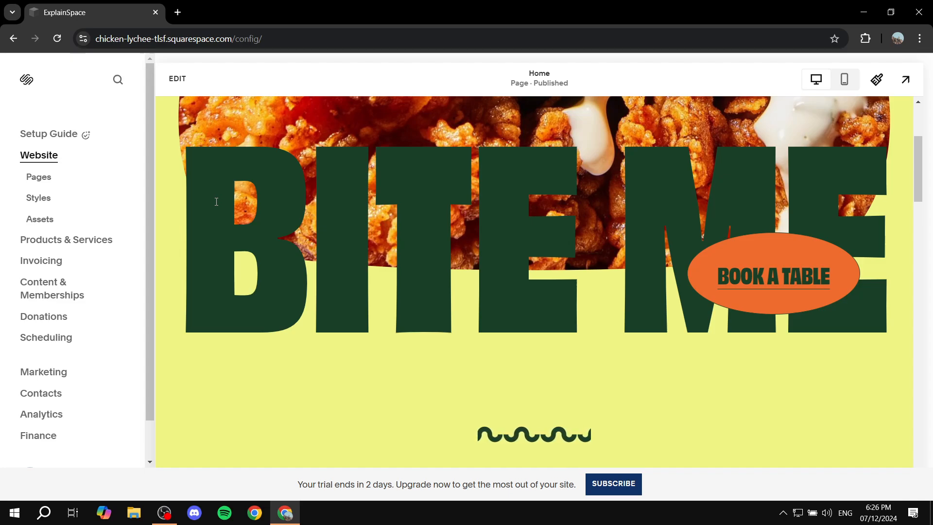
scroll(325, 239, "up", 4)
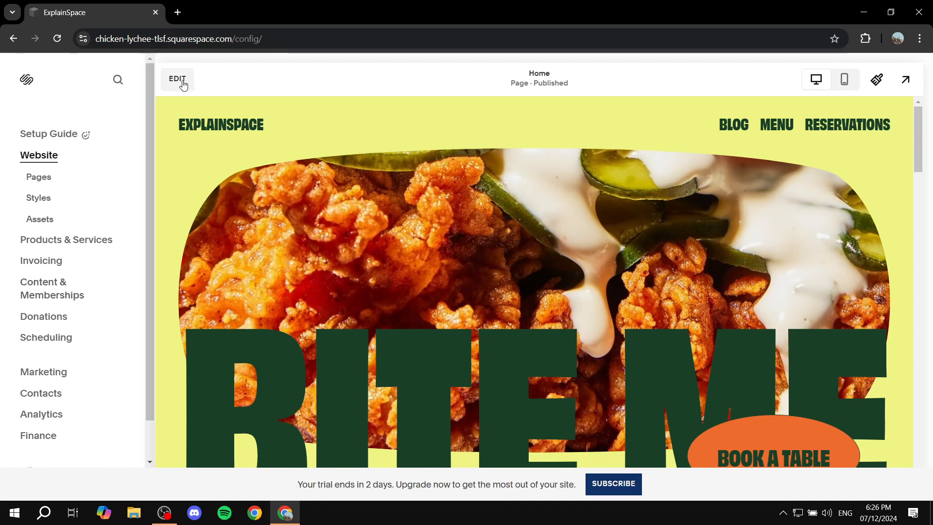
Open the Payments page of the Selling section in the site settings.
scroll(52, 327, "down", 1)
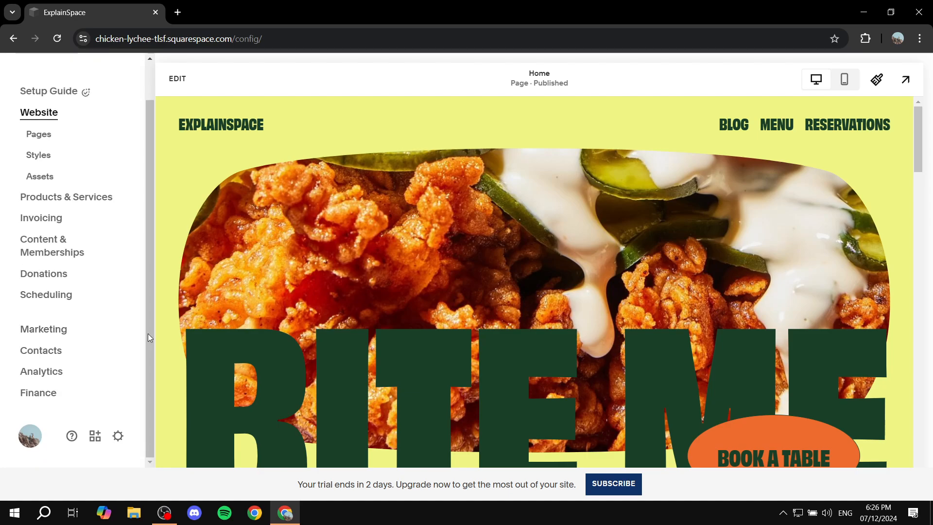
left_click(118, 436)
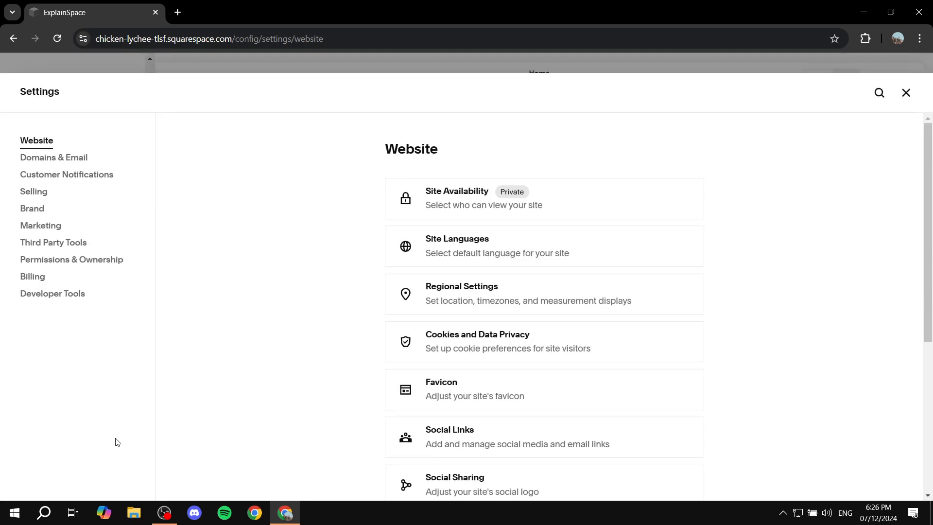
left_click(41, 198)
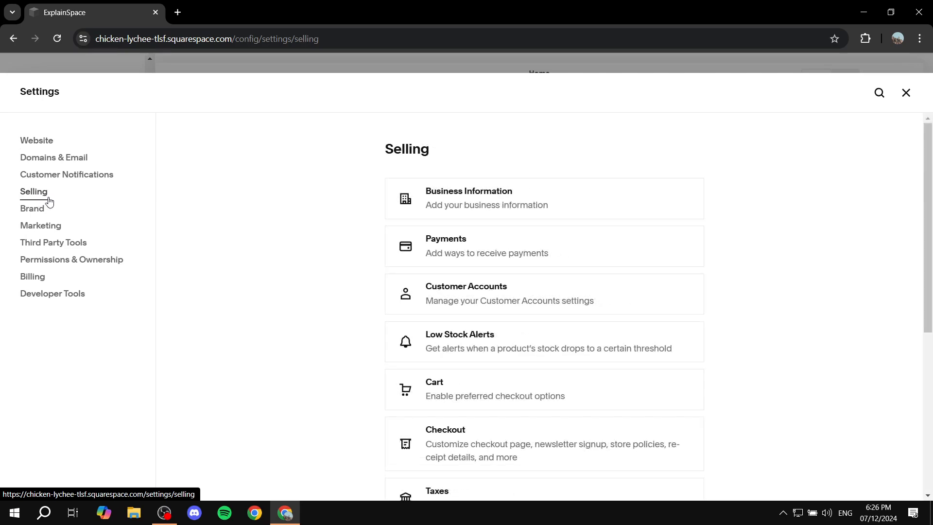
left_click_drag(376, 152, 461, 154)
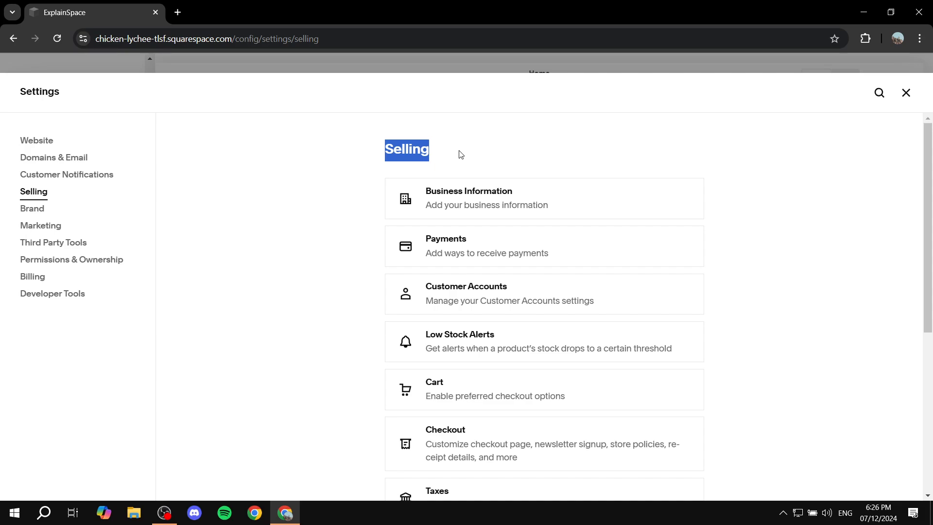
left_click(462, 155)
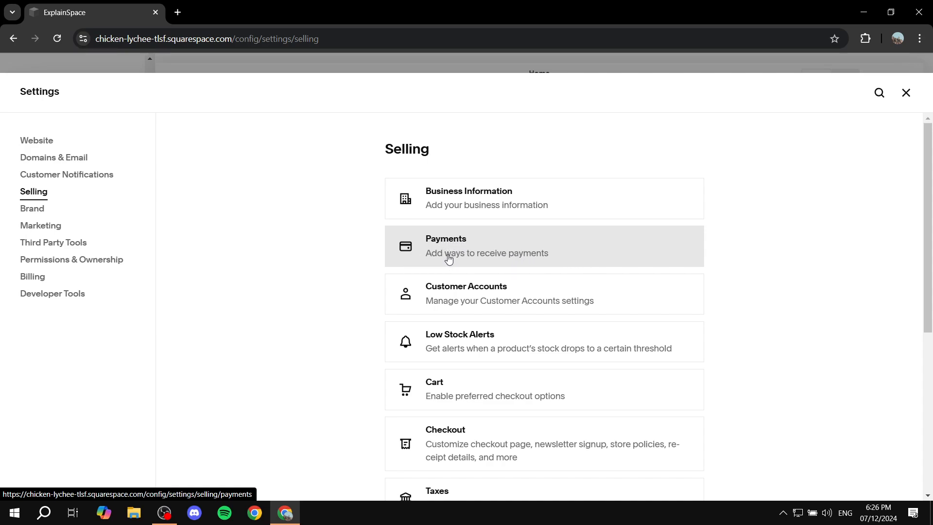
left_click(496, 257)
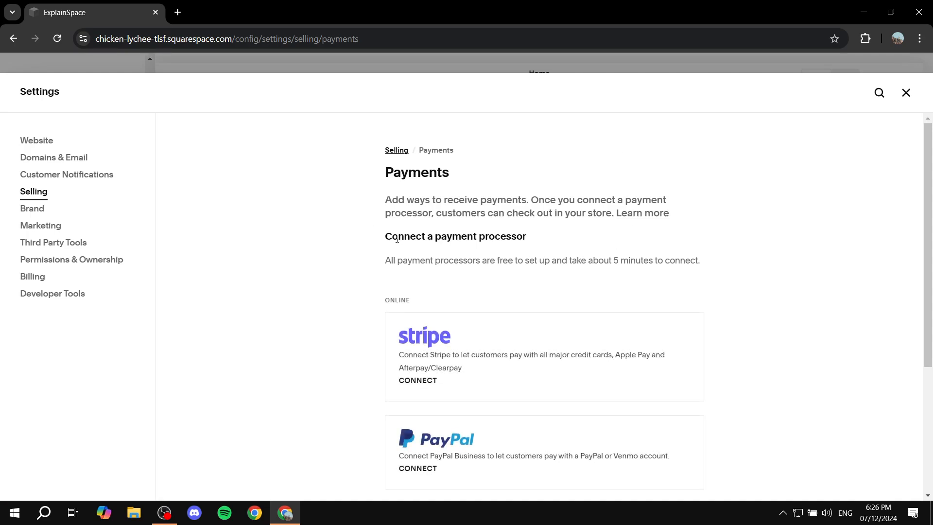
Examine the payment processors that can be connected and the store currency setting, and close the site settings.
left_click_drag(379, 240, 555, 230)
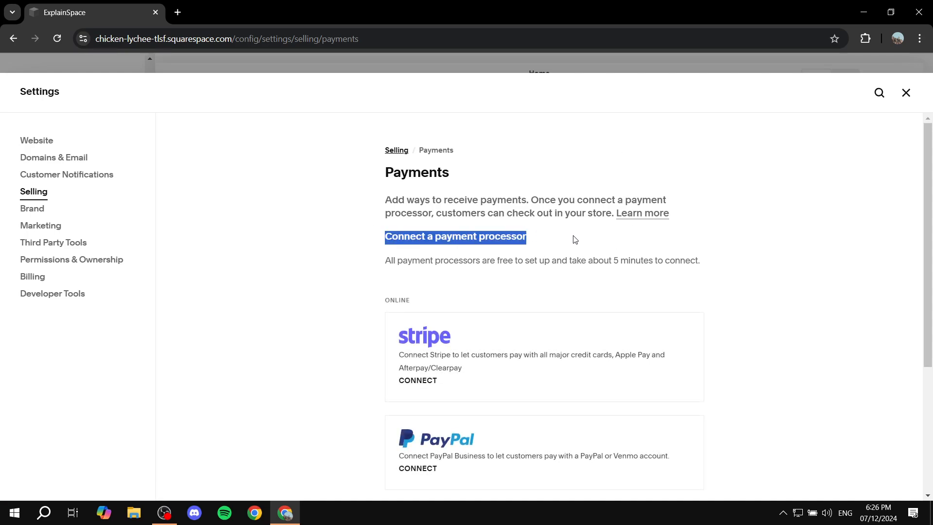
left_click(607, 248)
scroll(398, 275, "down", 3)
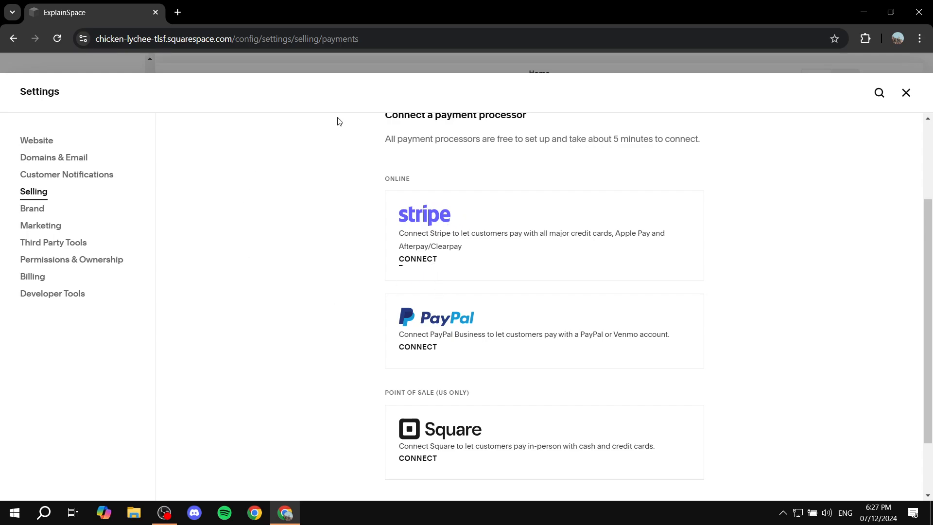
scroll(605, 261, "down", 2)
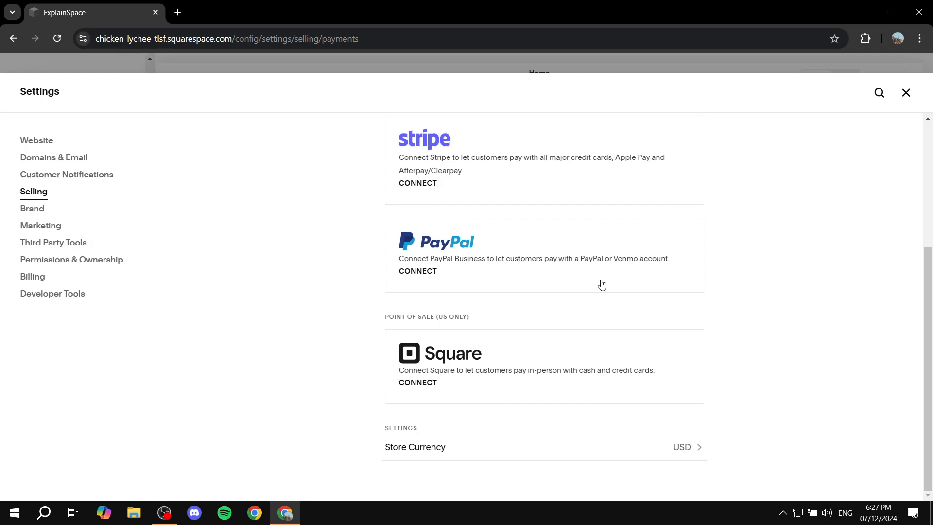
scroll(434, 197, "up", 3)
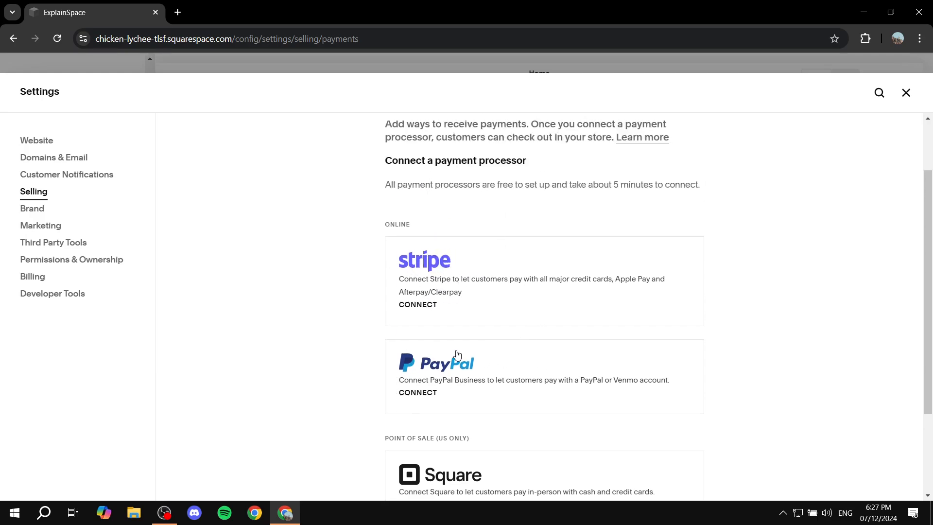
scroll(555, 374, "down", 3)
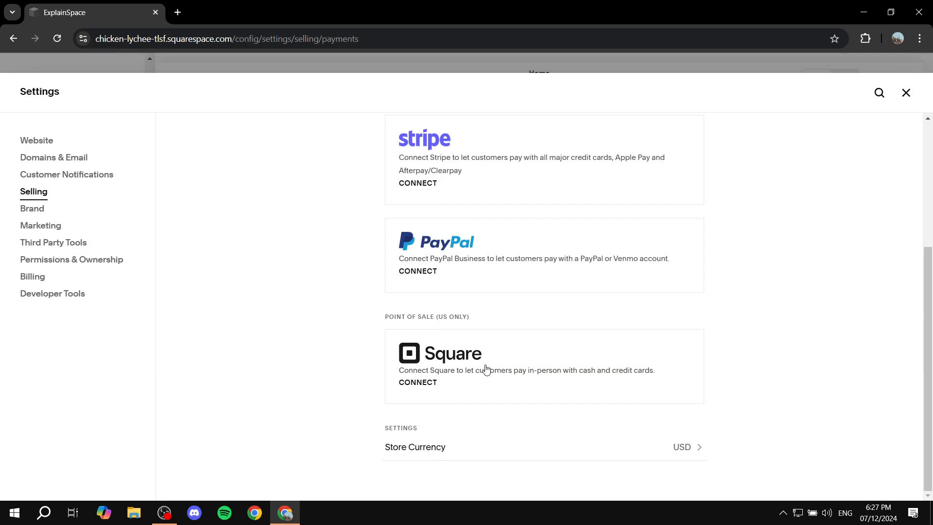
scroll(458, 375, "up", 3)
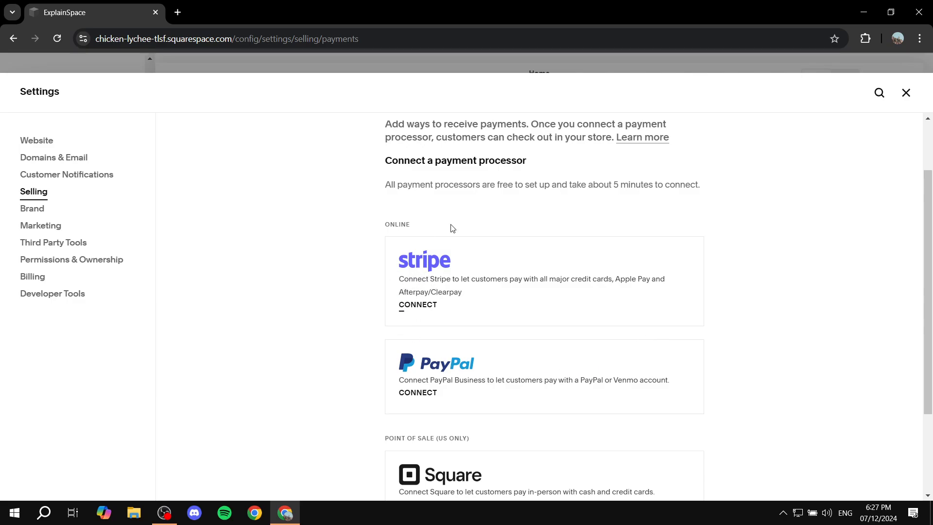
left_click(907, 93)
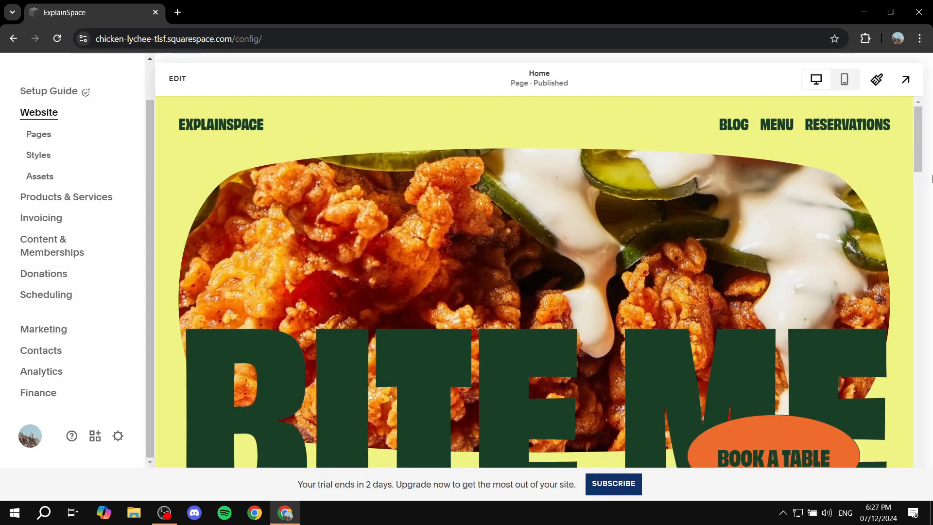
Add a blank page named "Support Us" to the Not Linked pages.
left_click(38, 134)
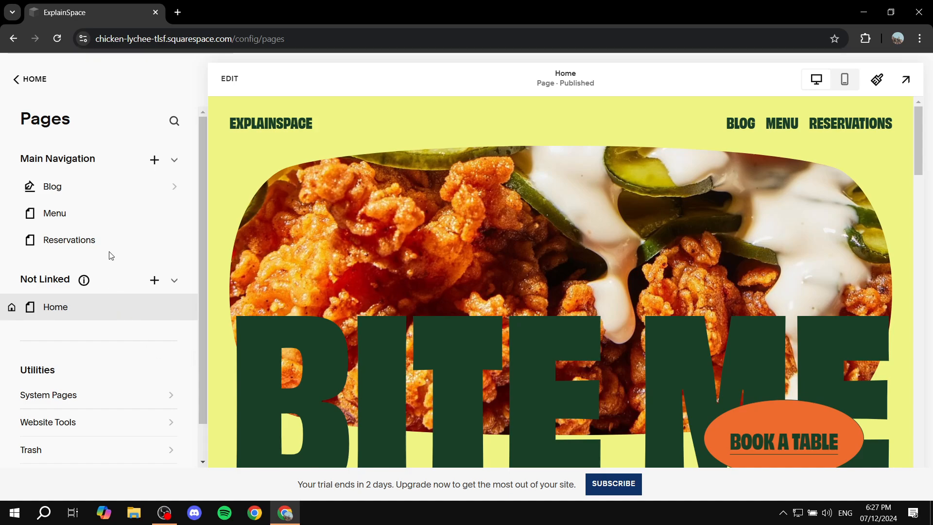
left_click(155, 281)
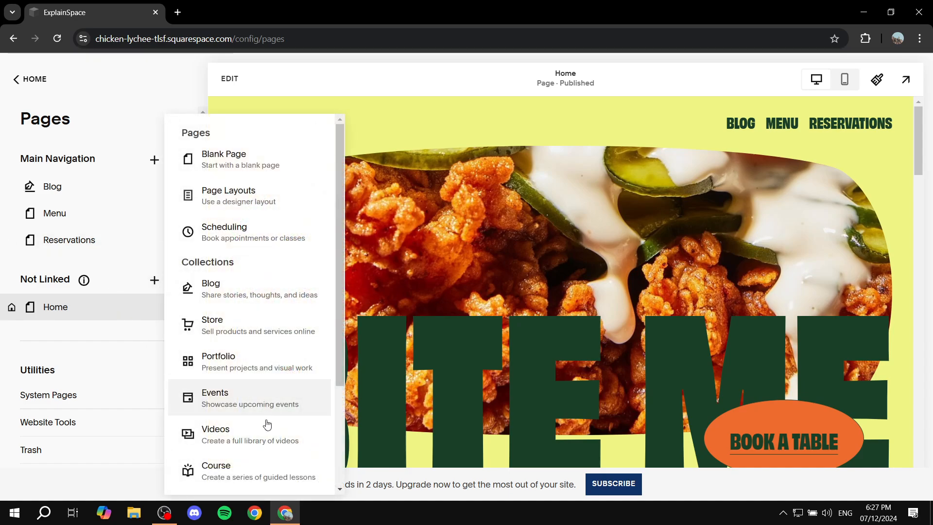
left_click(251, 166)
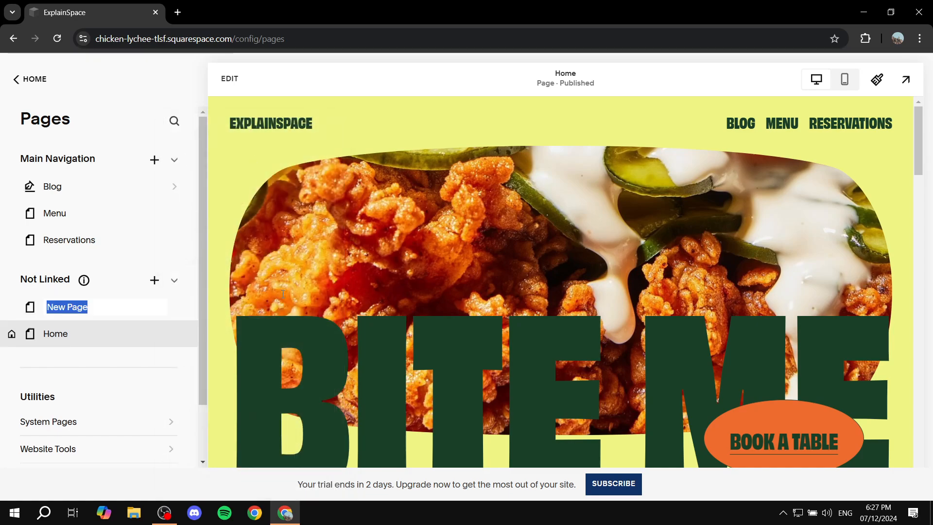
type("Support U")
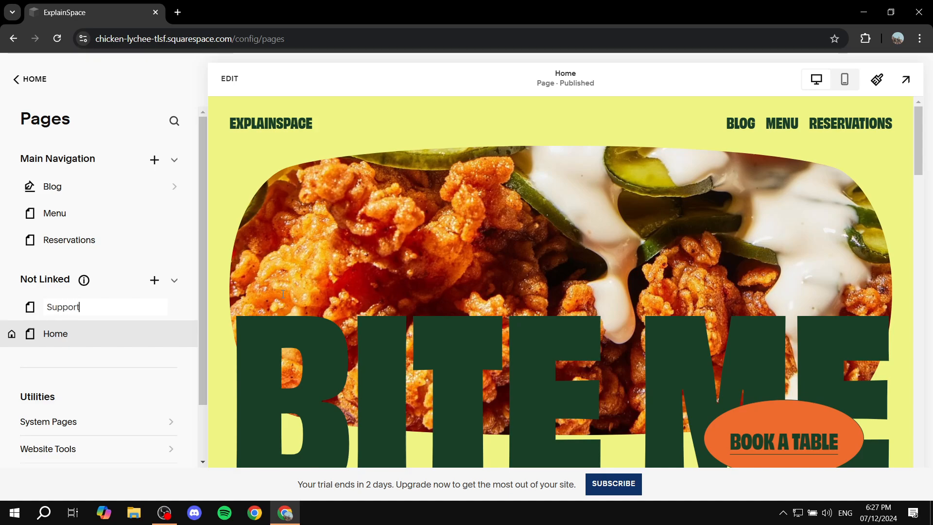
type("s")
key("Return")
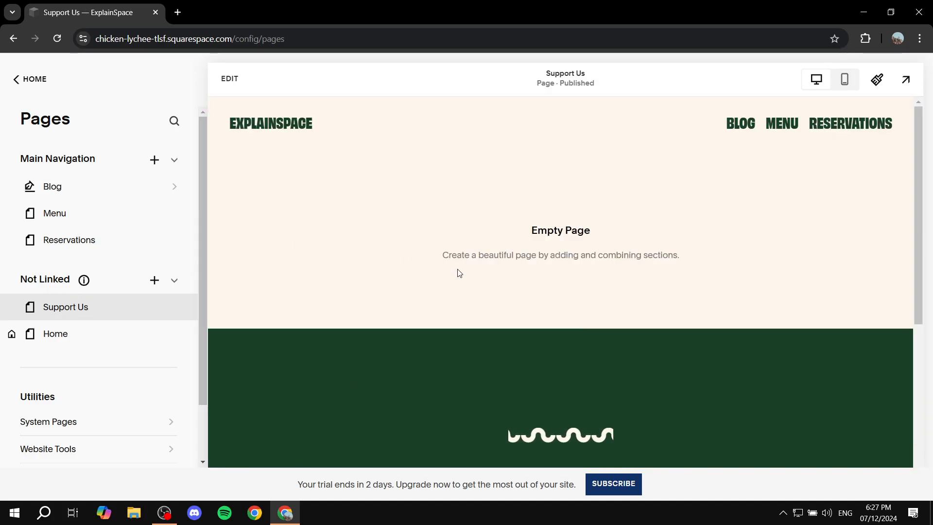
Edit the Support Us page and add the yellow Intro section with a large heading, a button and a lake photo.
left_click(232, 79)
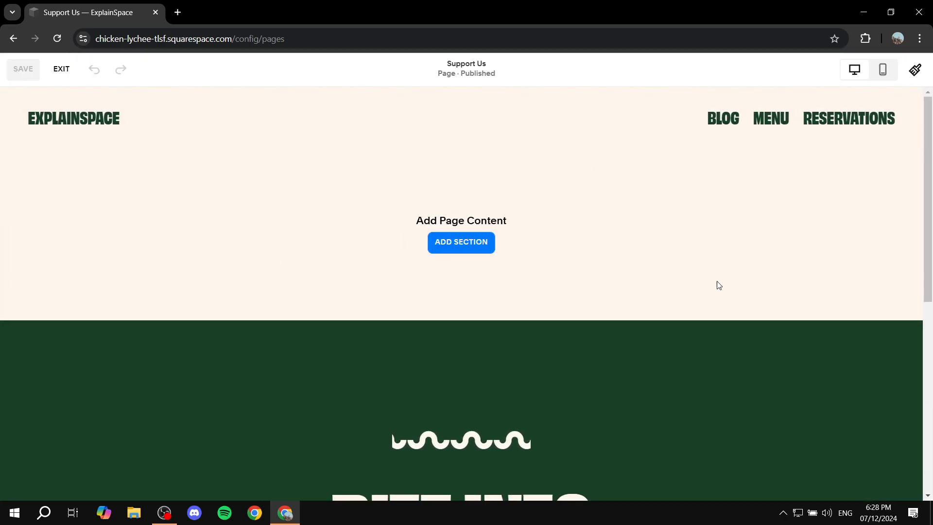
left_click(474, 245)
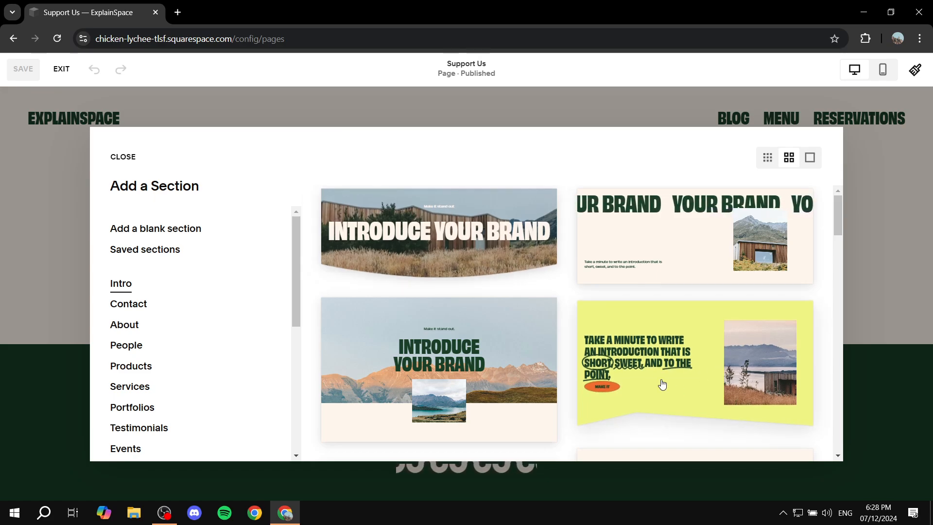
left_click(681, 372)
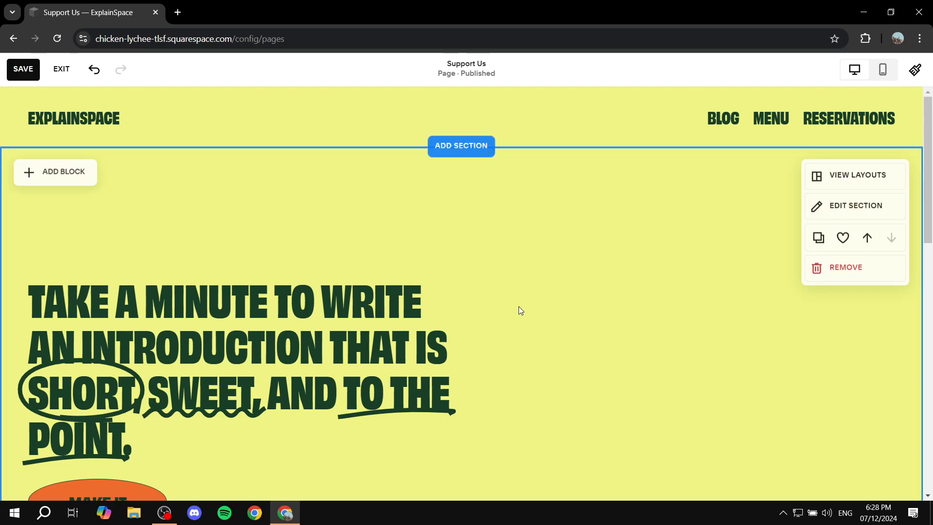
Delete the "MAKE IT" button from the new intro section.
scroll(515, 302, "down", 1)
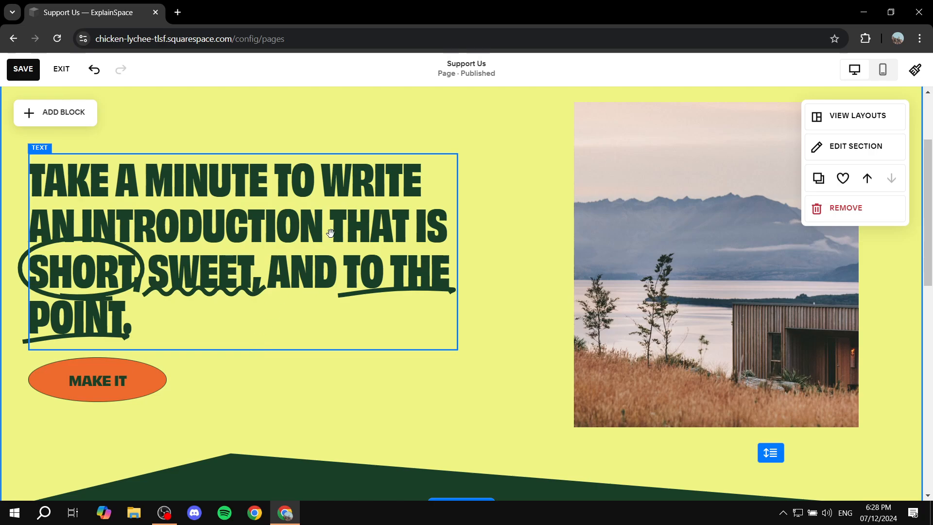
left_click(119, 382)
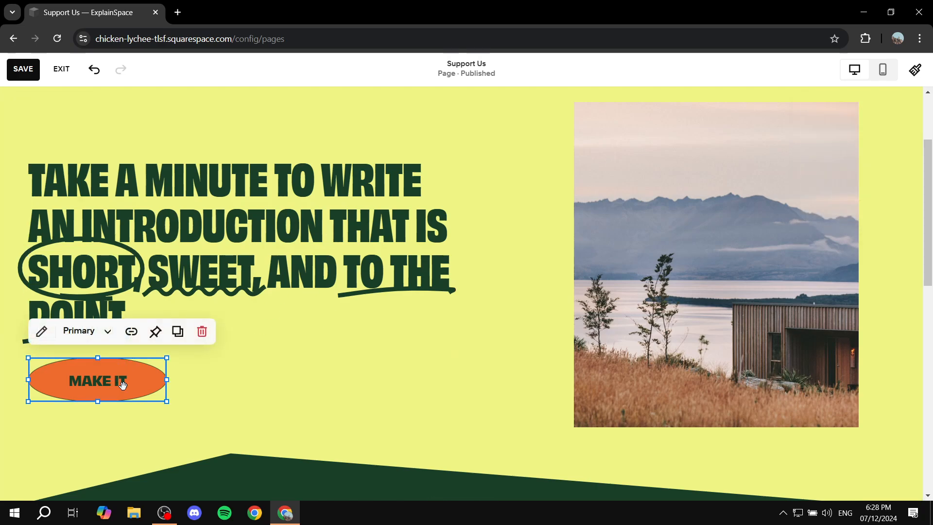
left_click(212, 340)
scroll(333, 435, "down", 4)
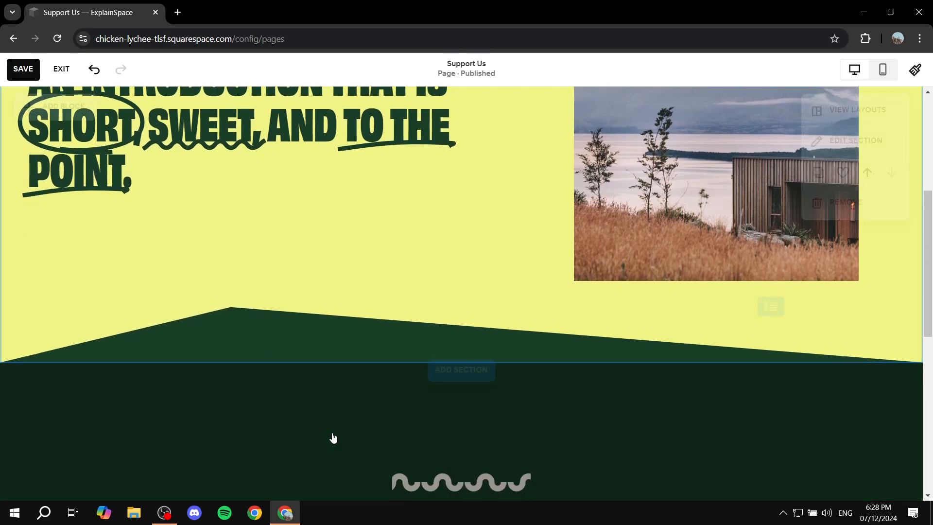
scroll(332, 442, "up", 6)
scroll(352, 480, "down", 2)
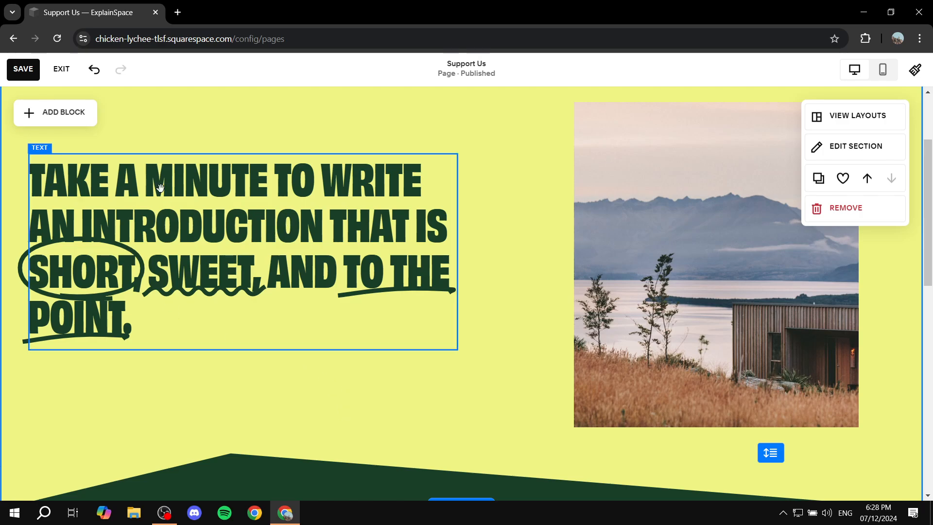
Move the intro section's heading text block up, closer to the section's upper edge.
scroll(93, 182, "up", 2)
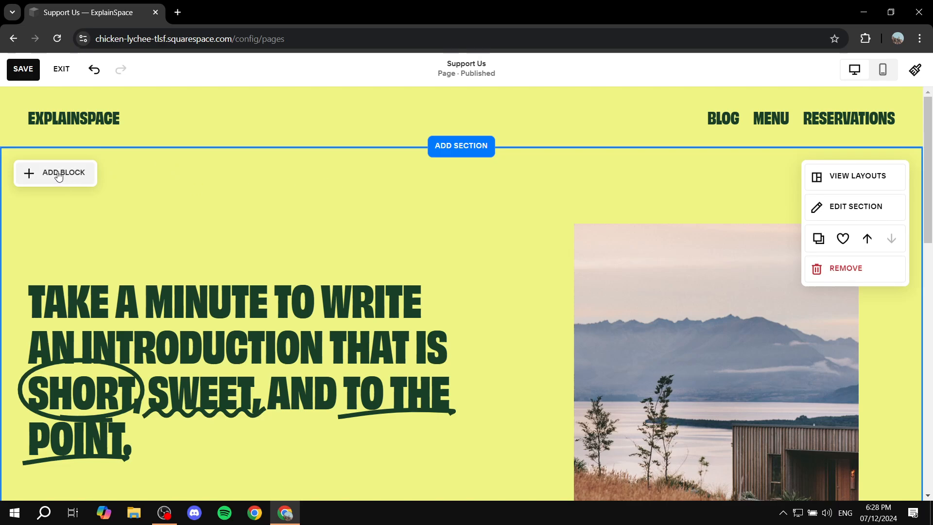
left_click_drag(212, 304, 206, 238)
left_click(288, 186)
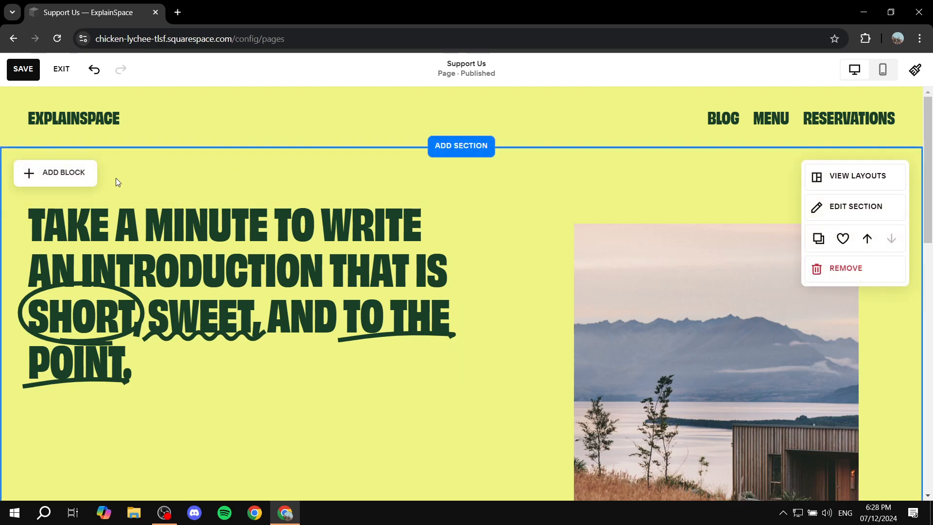
Add a Donation block to the intro section and place it below the heading text.
left_click(64, 172)
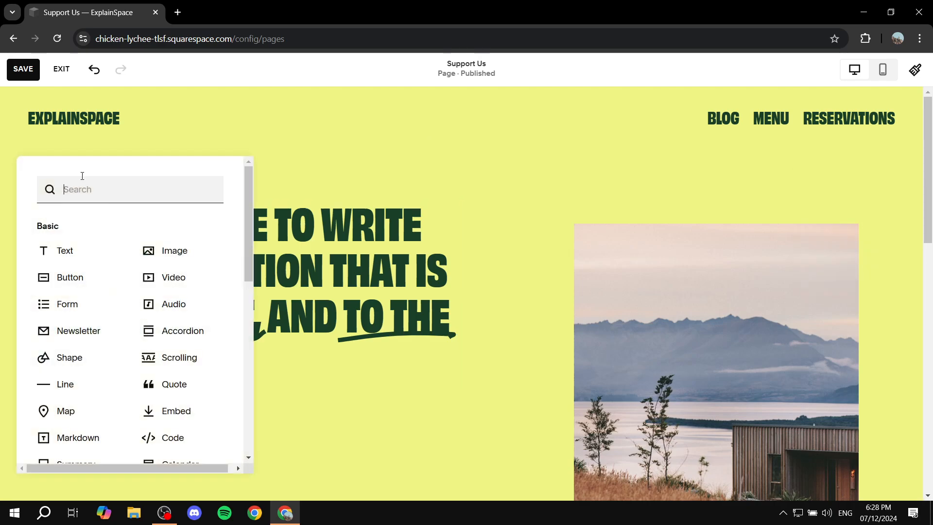
type("Donat")
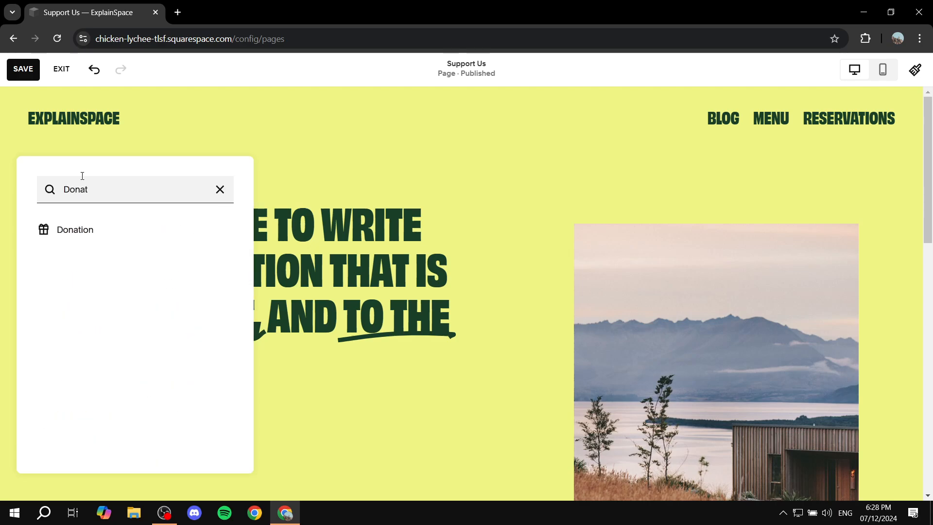
left_click(86, 231)
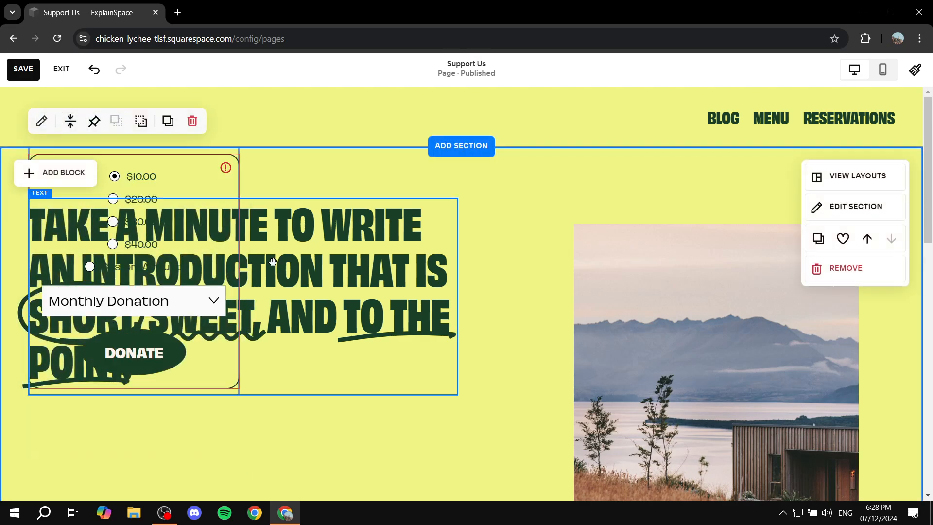
left_click_drag(273, 262, 264, 429)
scroll(297, 332, "down", 3)
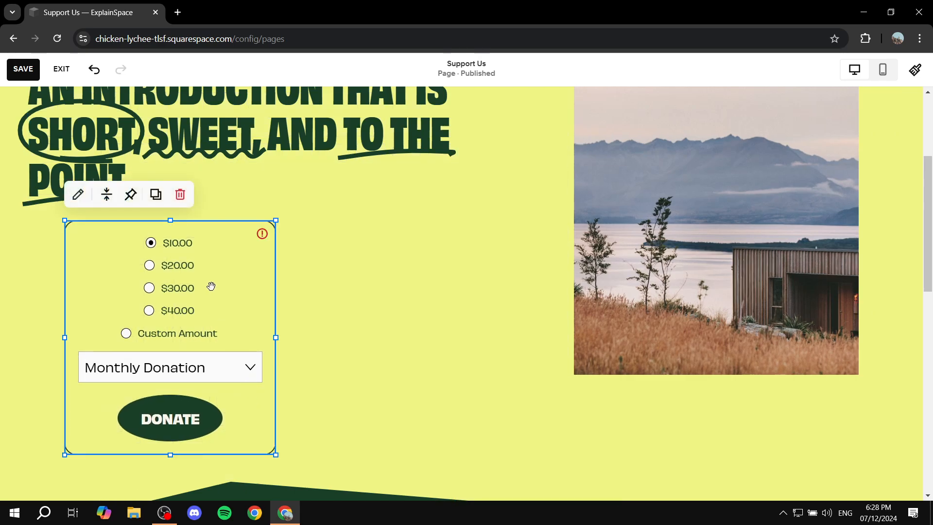
left_click_drag(211, 286, 284, 303)
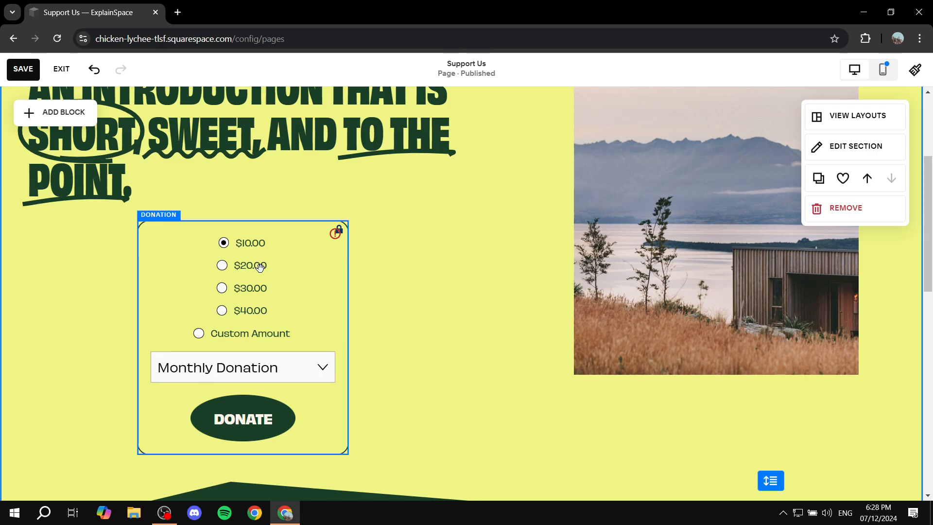
Set the donation block's button text to "Support Us".
left_click(231, 250)
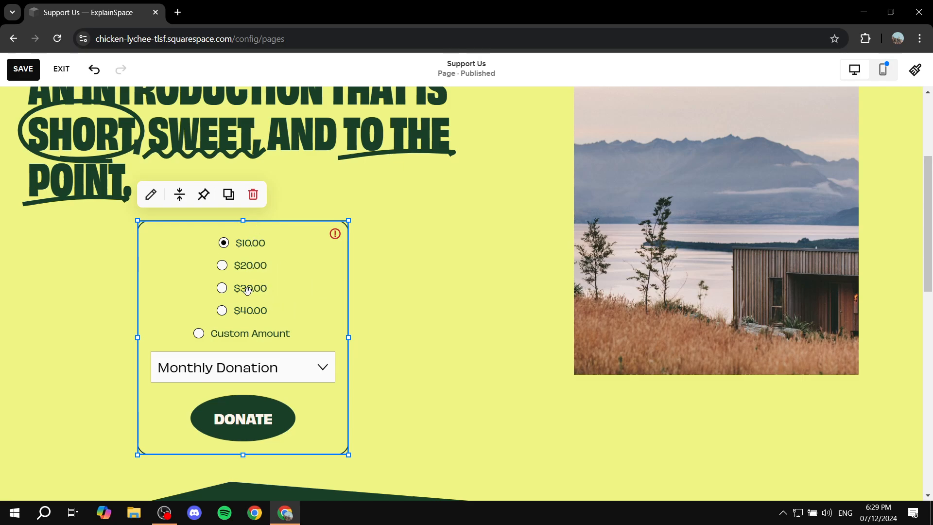
left_click(150, 194)
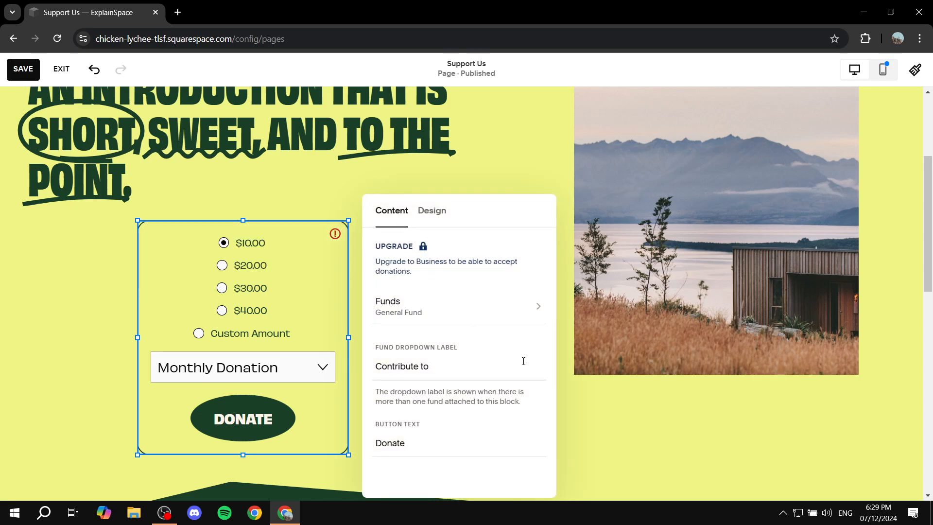
left_click_drag(430, 447, 273, 442)
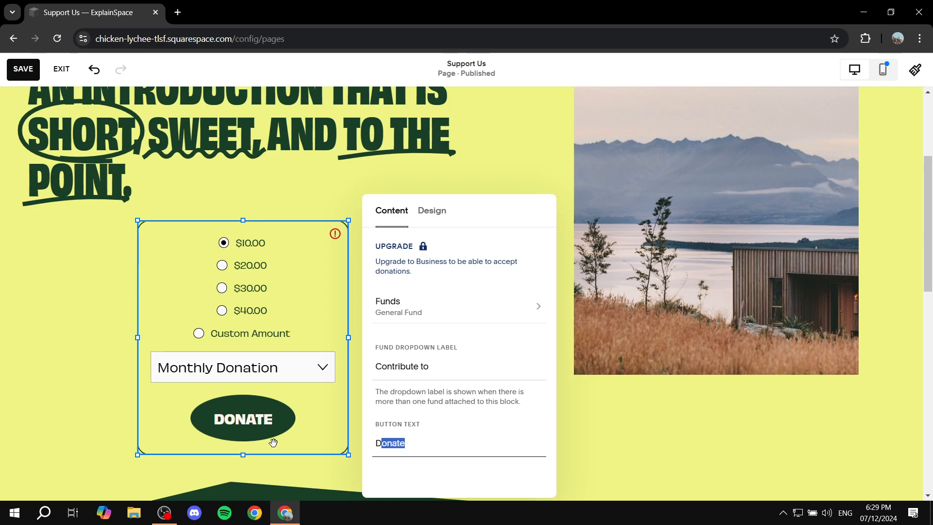
key("BackSpace")
key("BackSpace")
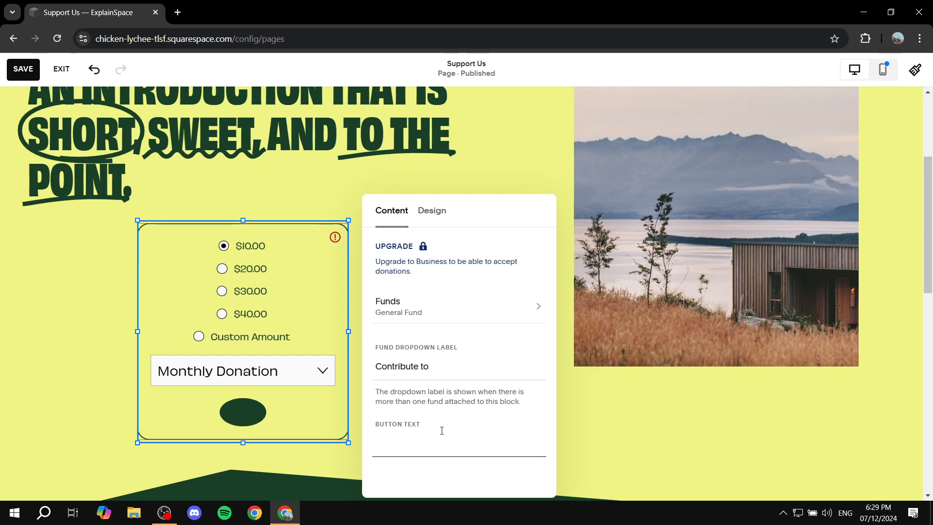
type("Support Us")
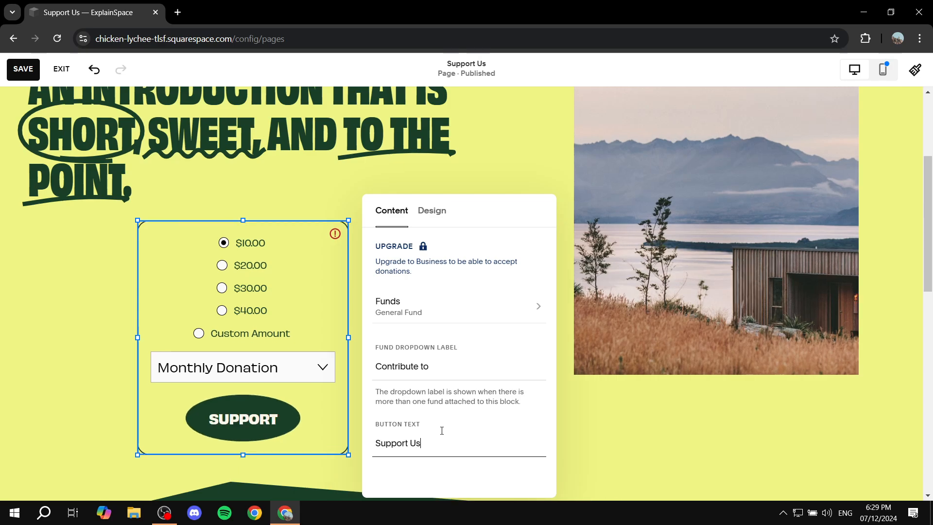
left_click(489, 305)
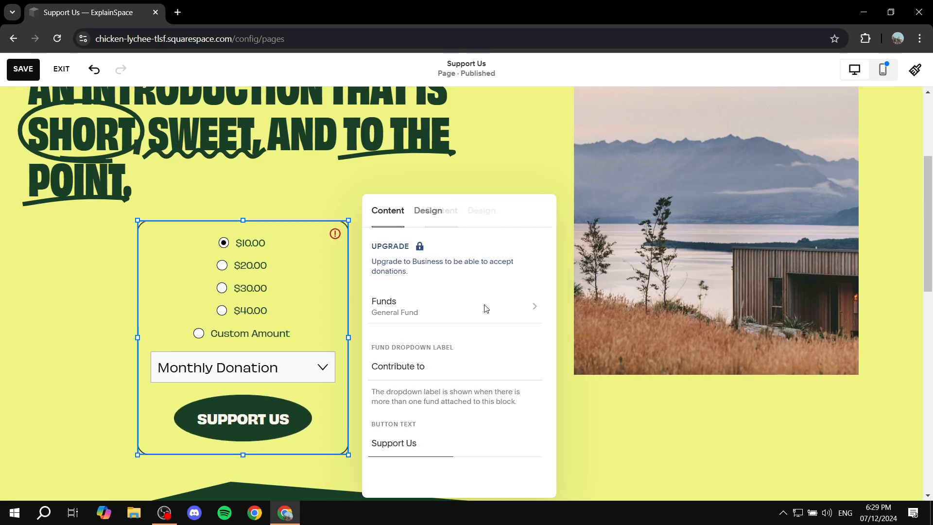
left_click(390, 223)
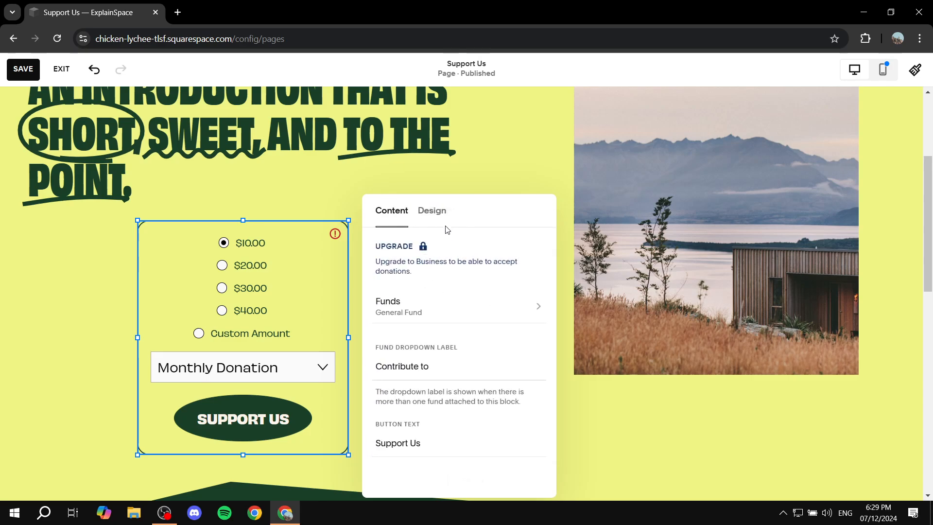
Try several recommended form packs on the donation block and apply the pill-shaped one with the rounded "Option" tag.
left_click(431, 211)
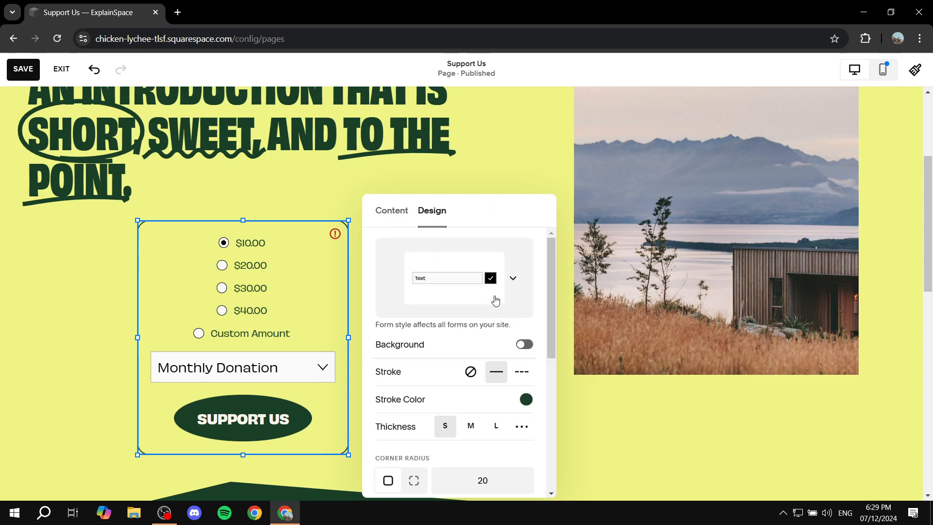
left_click(512, 278)
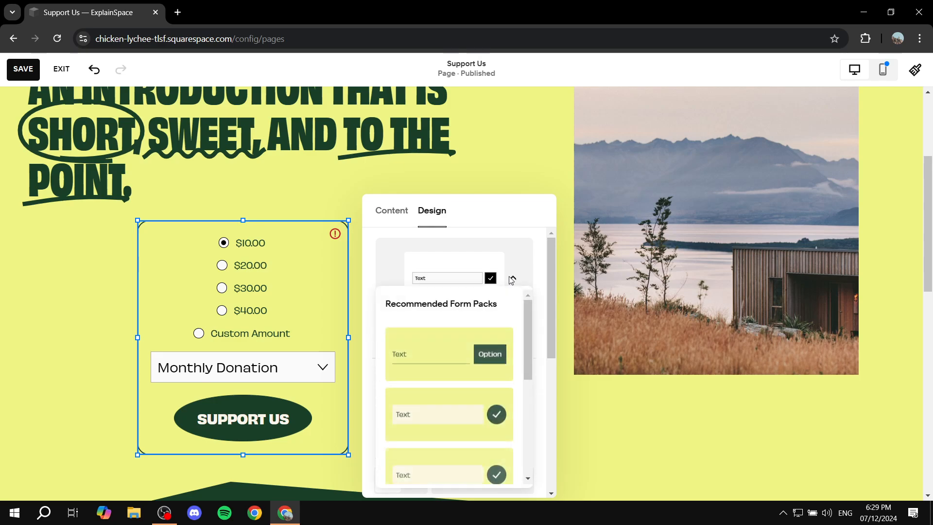
left_click(457, 366)
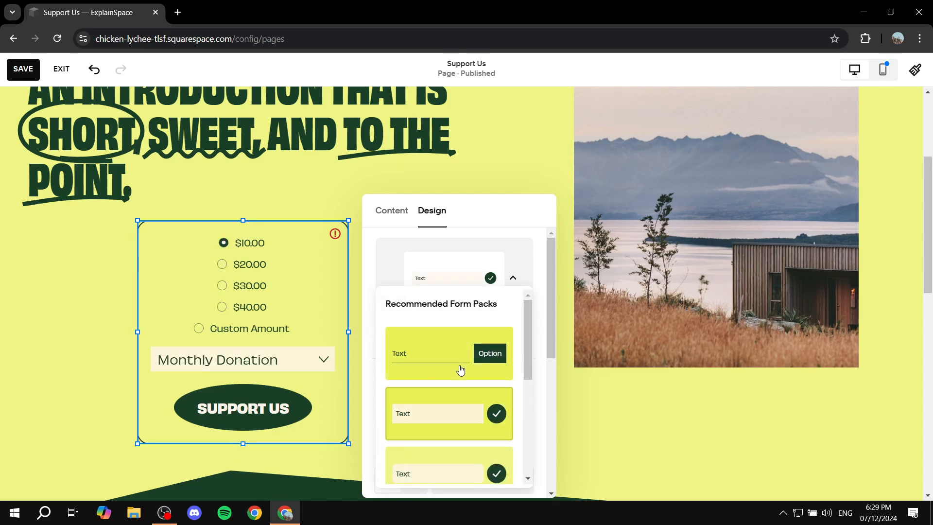
scroll(456, 372, "down", 1)
left_click(450, 423)
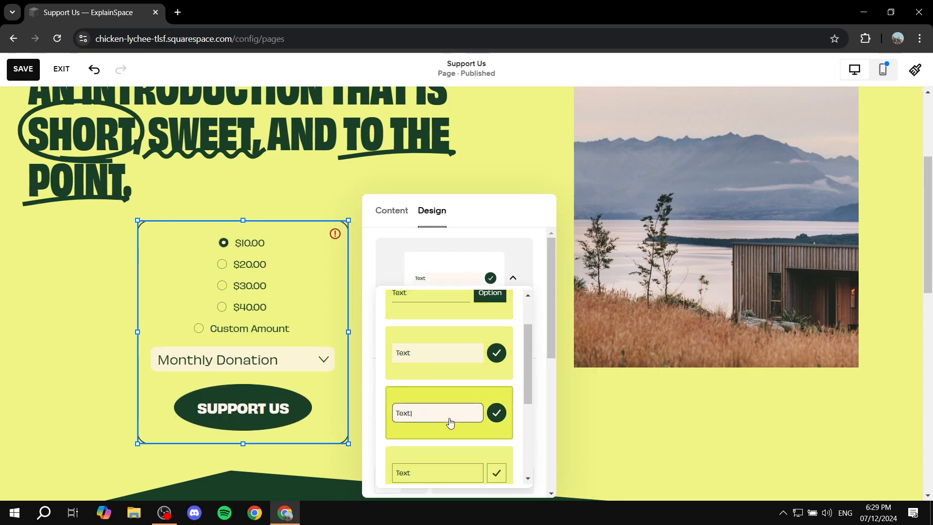
scroll(448, 422, "down", 1)
left_click(453, 413)
scroll(462, 398, "down", 1)
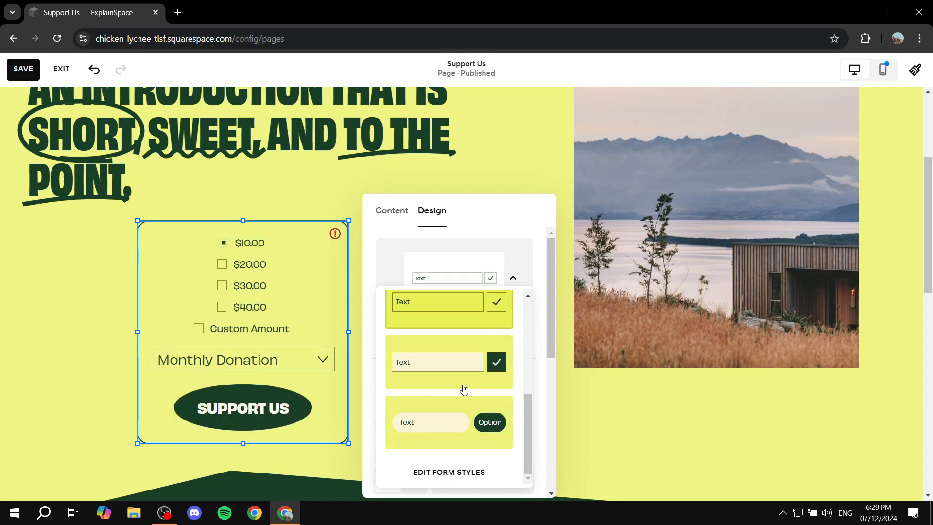
left_click(462, 424)
scroll(445, 417, "up", 3)
left_click(401, 220)
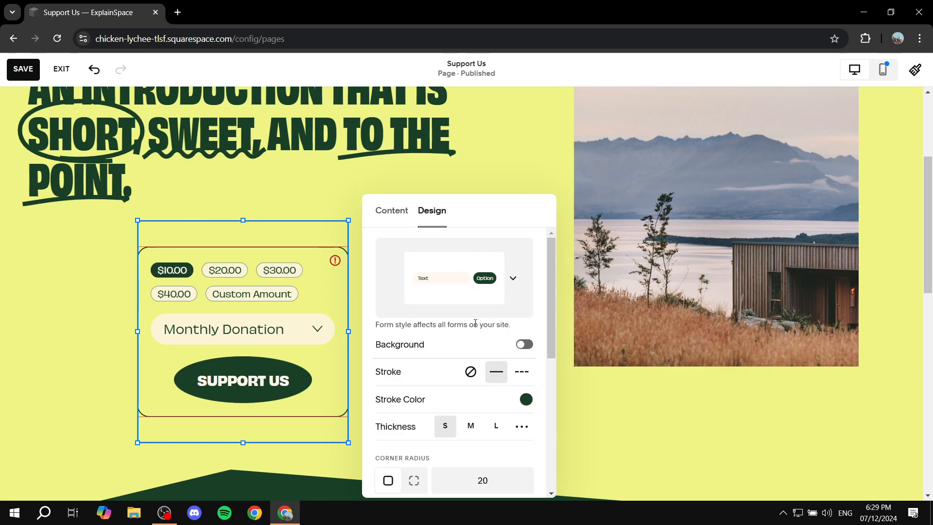
Try a background fill on the donation block, turn it off again, and look over the remaining alignment and button design options.
scroll(475, 323, "down", 1)
left_click(524, 284)
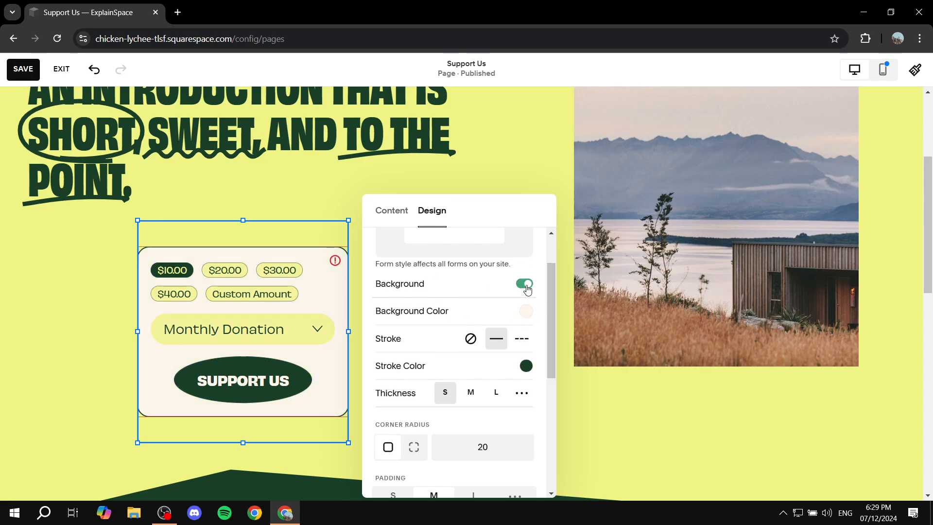
left_click(525, 284)
scroll(453, 360, "down", 5)
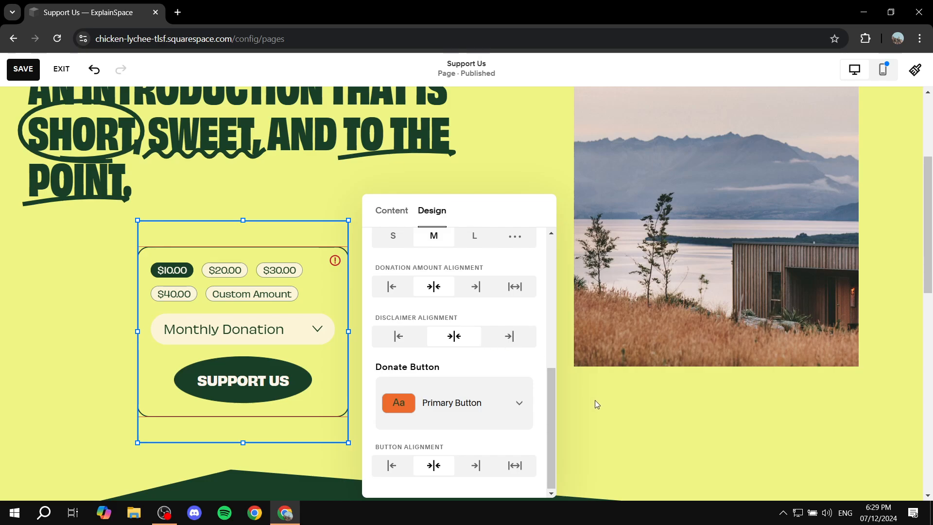
left_click(558, 350)
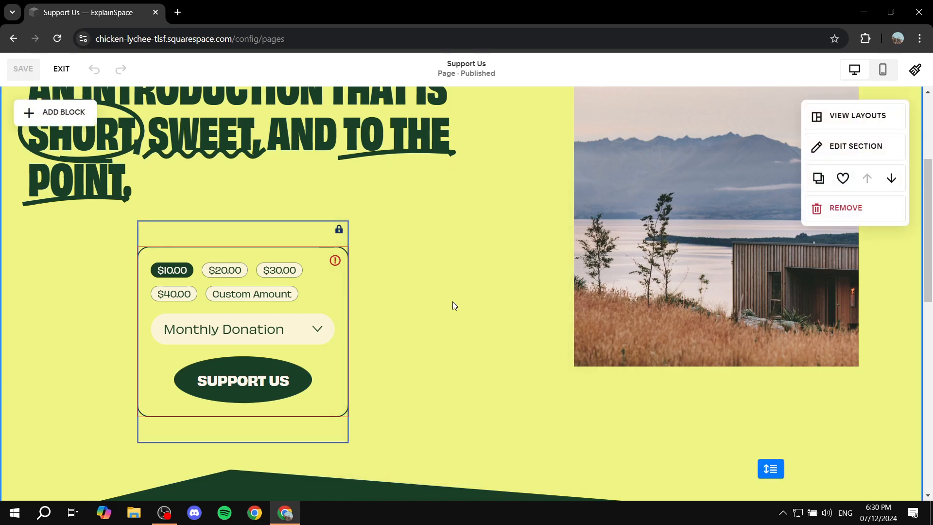
Open the donation block's General Fund for editing.
left_click(241, 312)
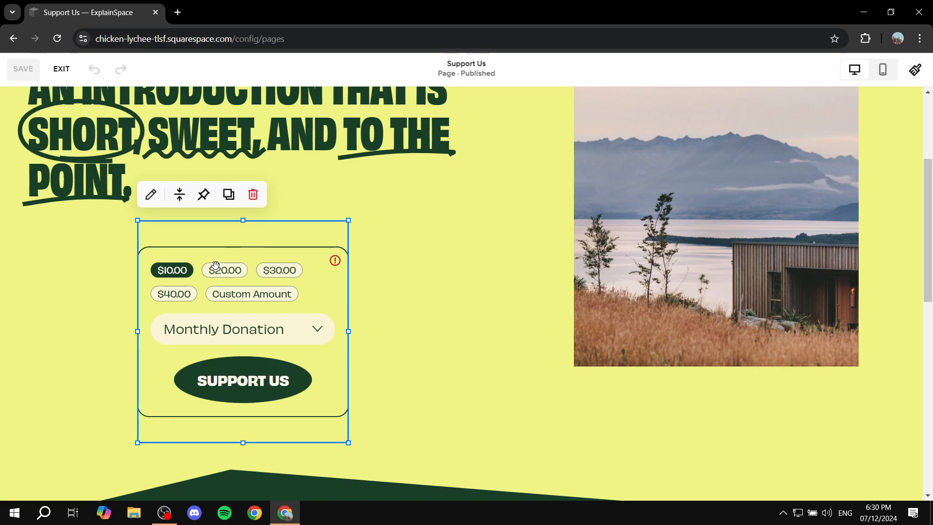
left_click(150, 194)
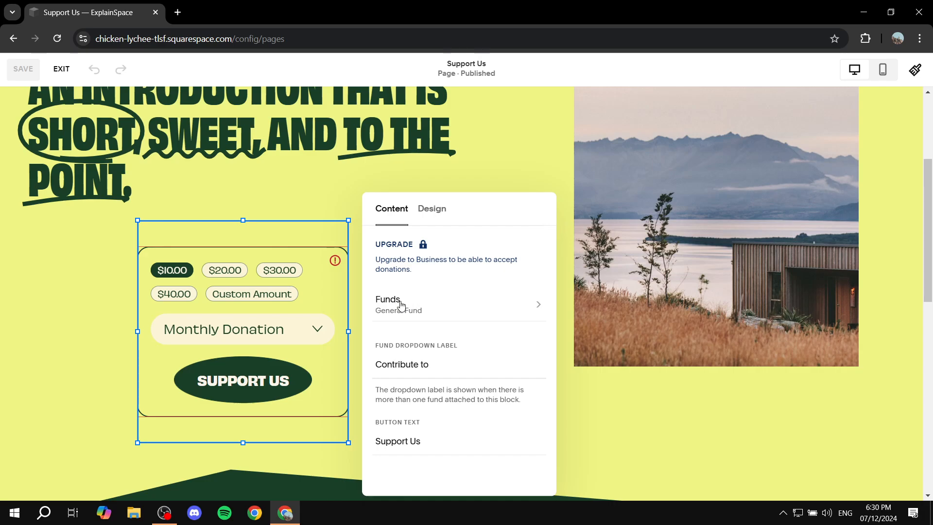
left_click(431, 308)
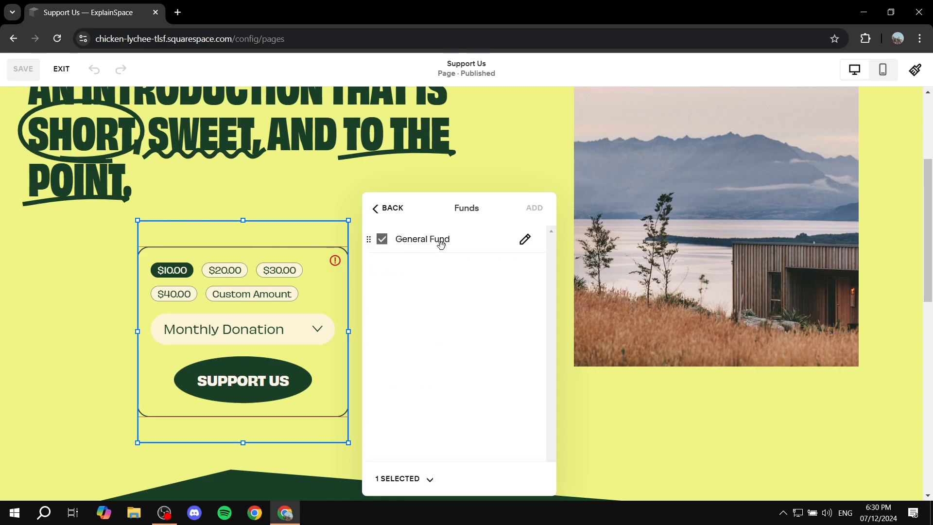
left_click(525, 242)
left_click(544, 307)
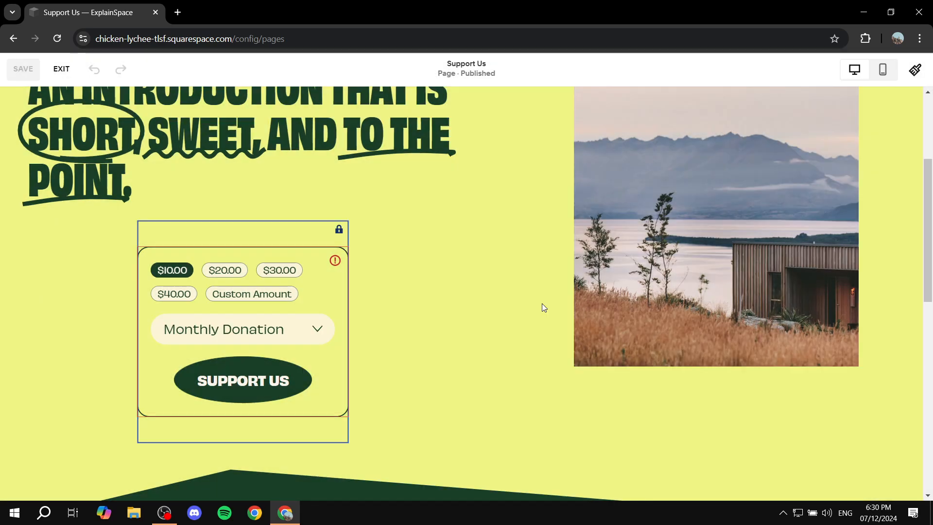
Delete the $10.00, $20.00, $30.00 and $40.00 preset donation amounts from the General Fund.
scroll(542, 294, "down", 2)
scroll(543, 296, "down", 2)
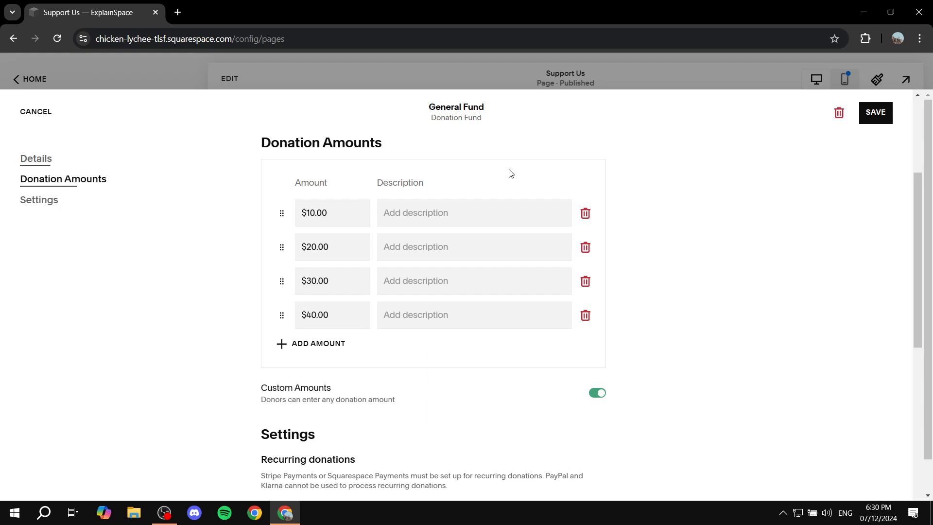
scroll(515, 242, "down", 4)
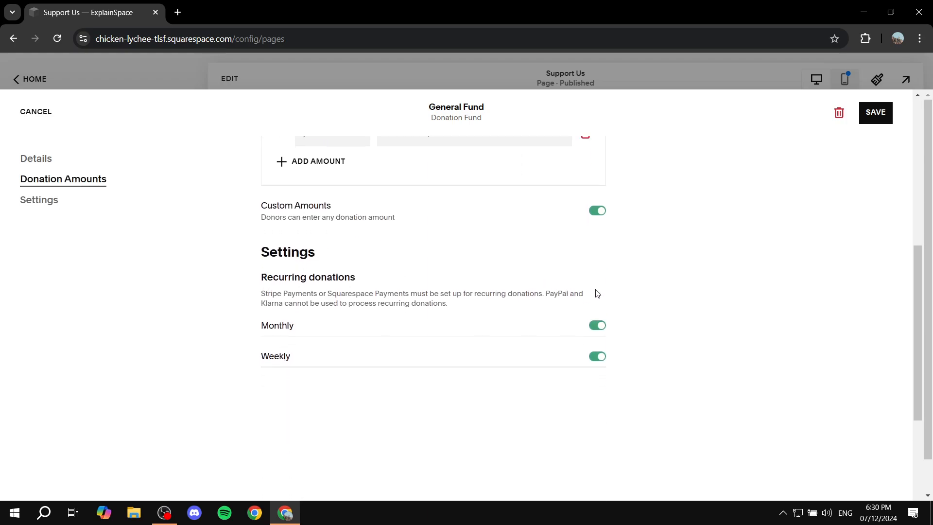
scroll(597, 294, "up", 1)
scroll(566, 288, "up", 3)
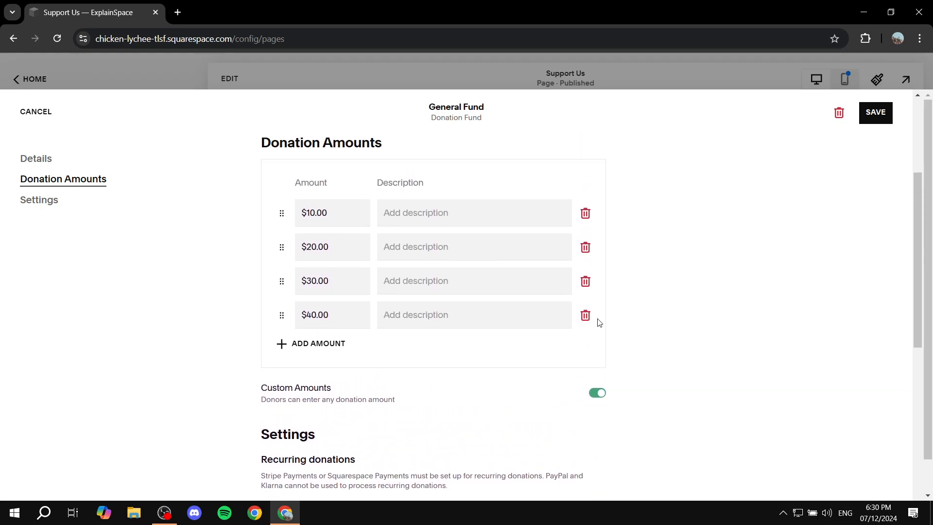
left_click(585, 316)
left_click(586, 282)
left_click(586, 248)
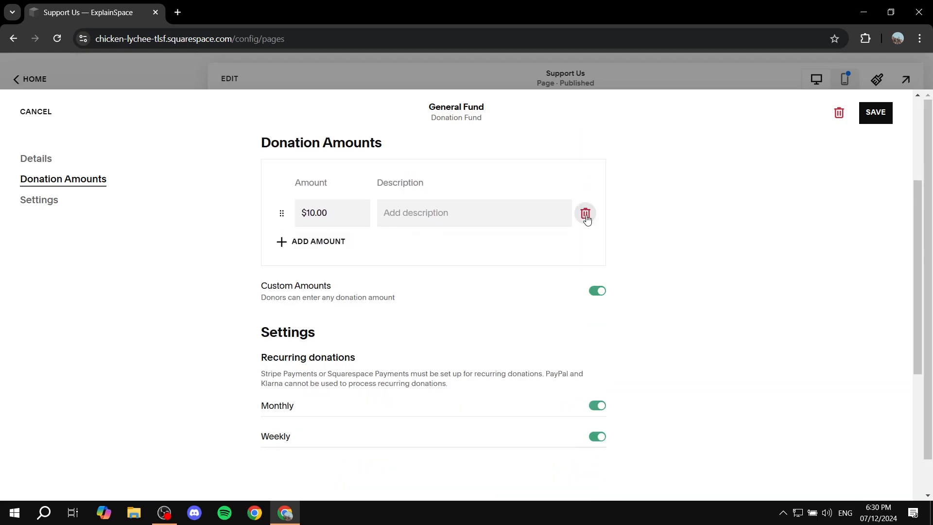
left_click(585, 214)
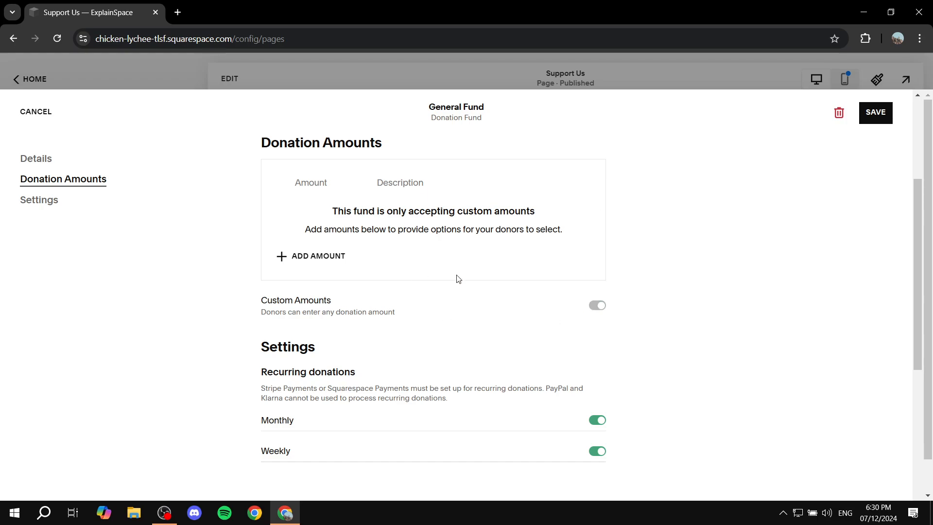
Review the General Fund's name, disclaimer, custom amount and recurring donation settings.
scroll(481, 232, "up", 2)
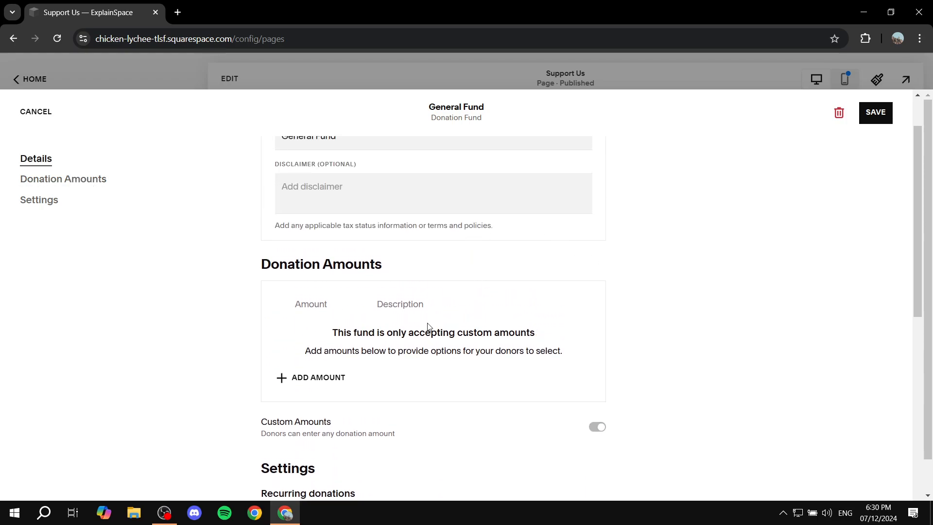
scroll(360, 339, "up", 1)
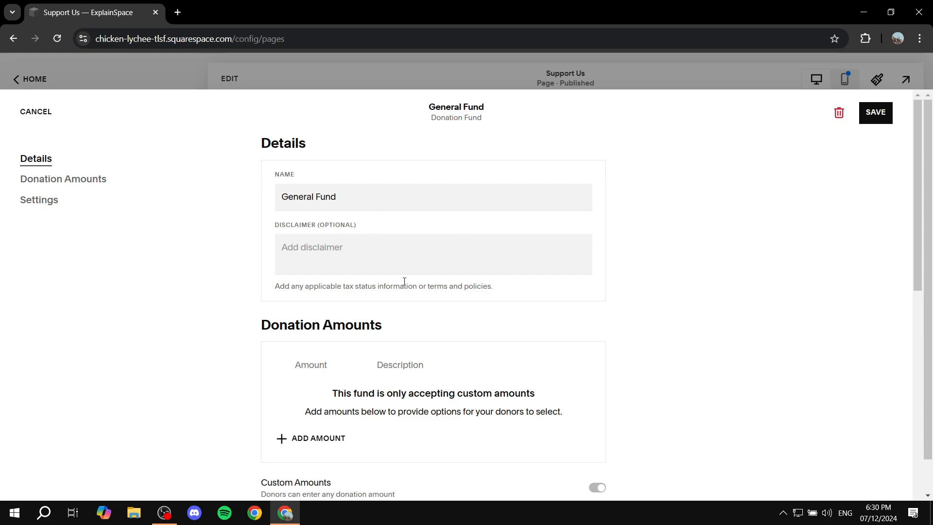
scroll(382, 250, "down", 5)
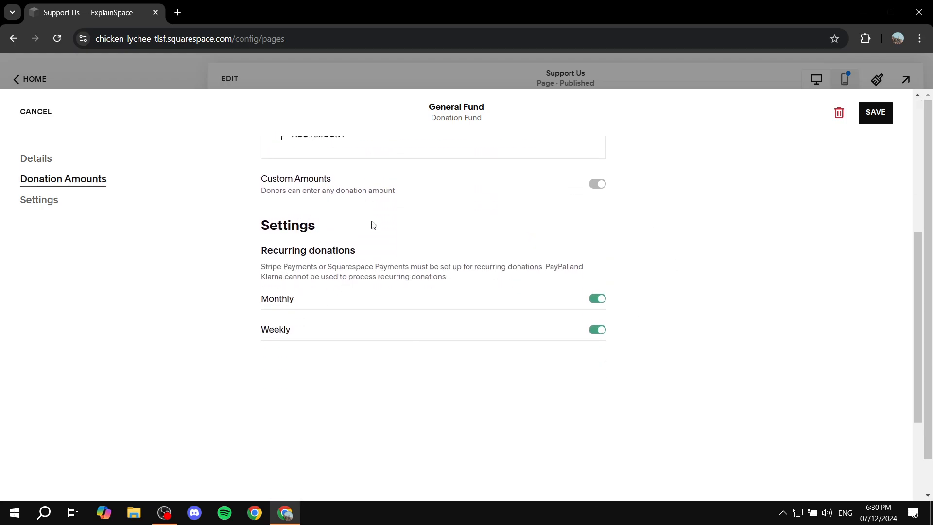
left_click_drag(26, 158, 31, 159)
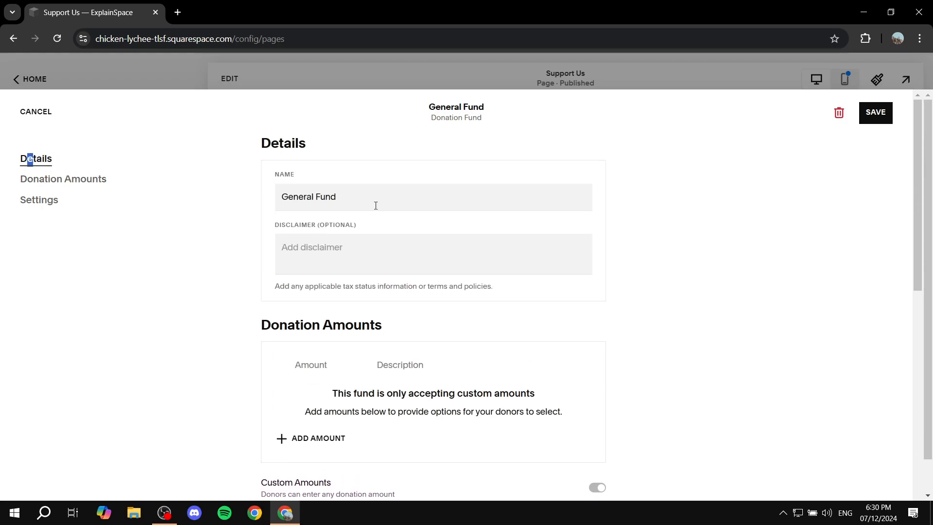
left_click(384, 221)
left_click_drag(38, 200, 41, 201)
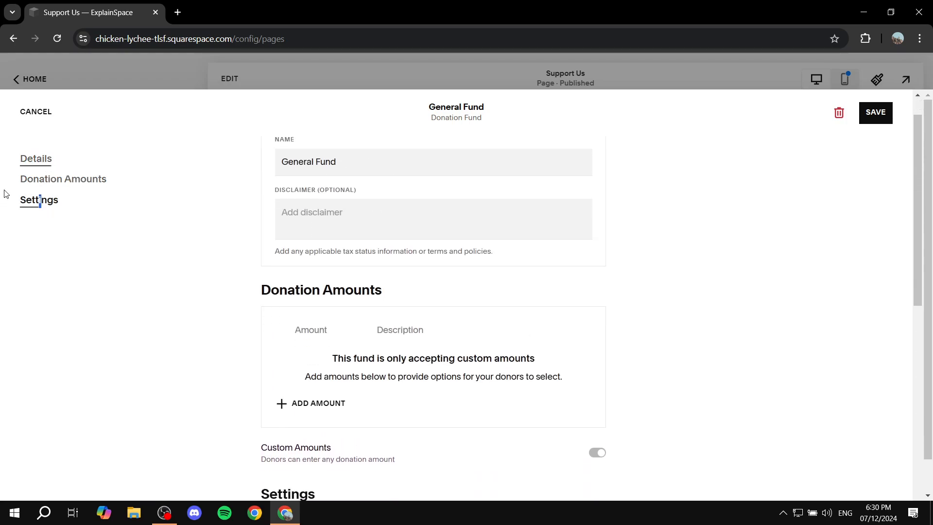
scroll(631, 222, "up", 5)
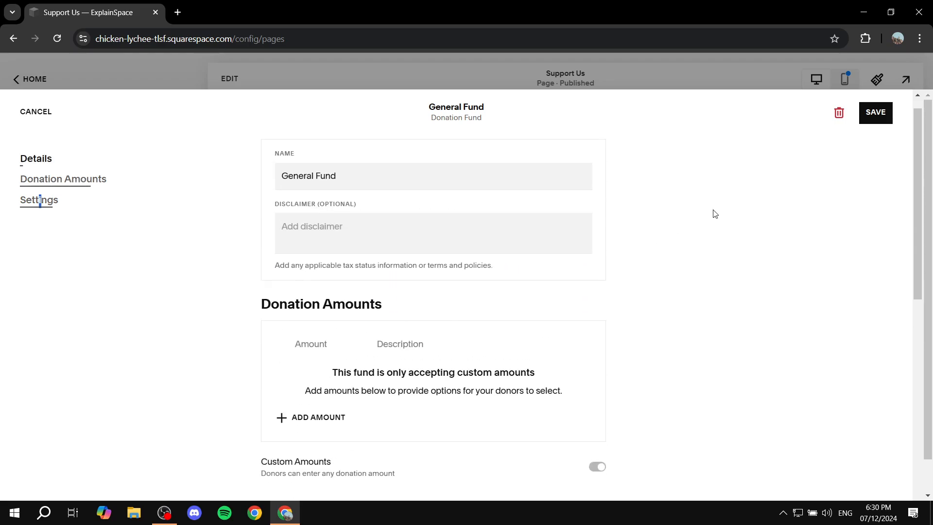
Save the General Fund changes and check the donation block in the page editor.
left_click(882, 117)
left_click(351, 195)
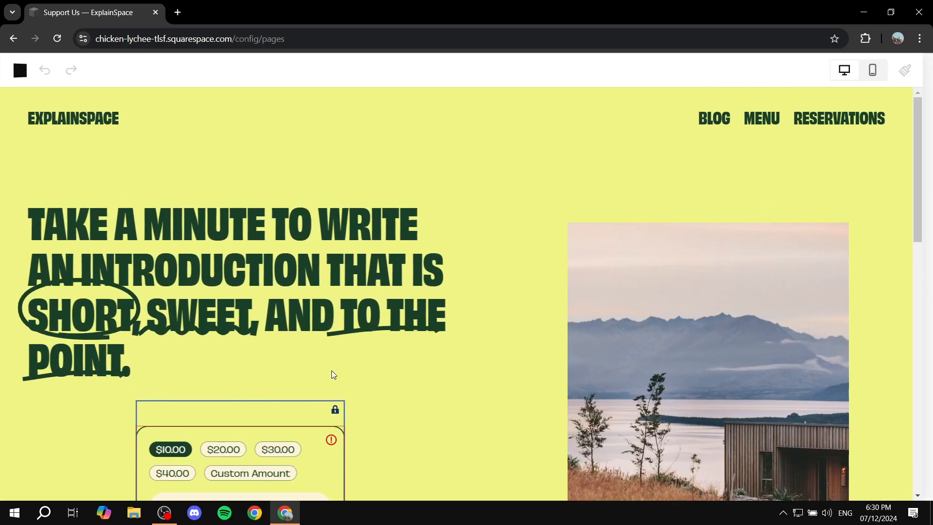
scroll(350, 335, "down", 8)
scroll(343, 307, "up", 3)
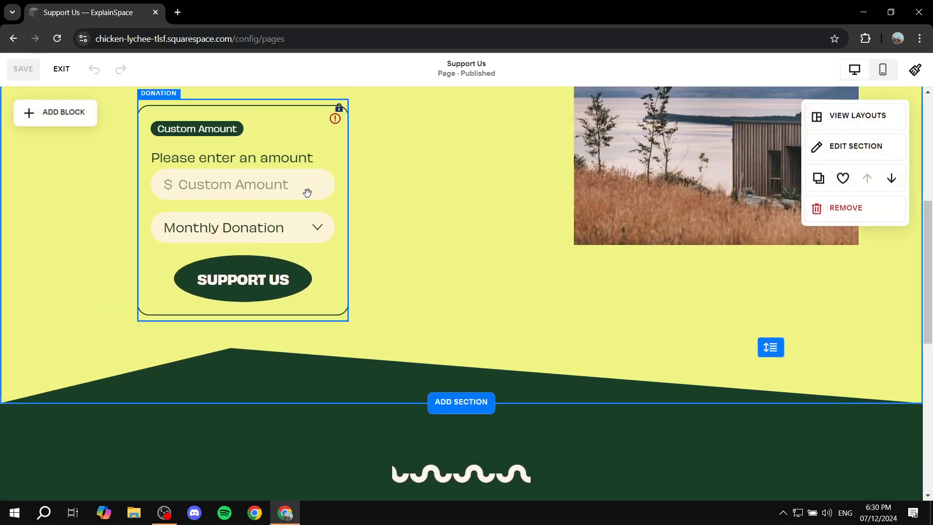